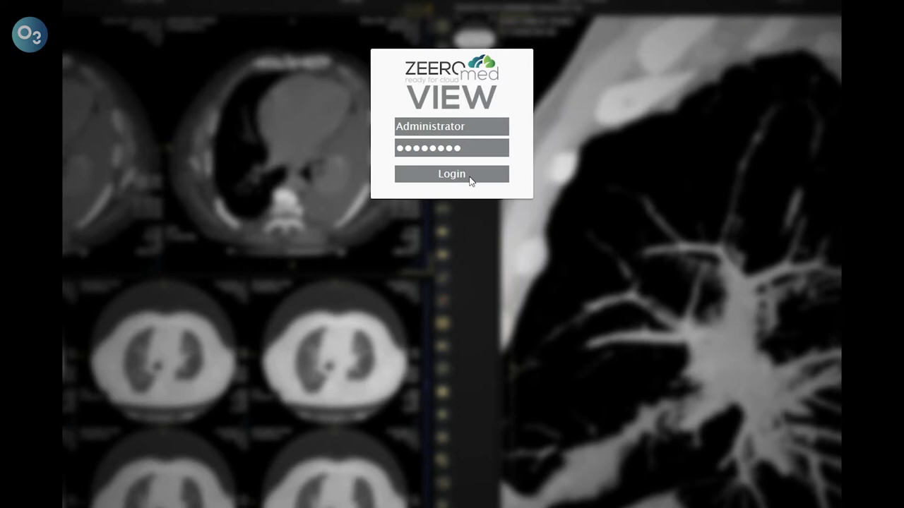
Log in to ZEEROmed VIEW as Administrator with the entered username and password
{"action": "left_click", "coordinate": [471, 181]}
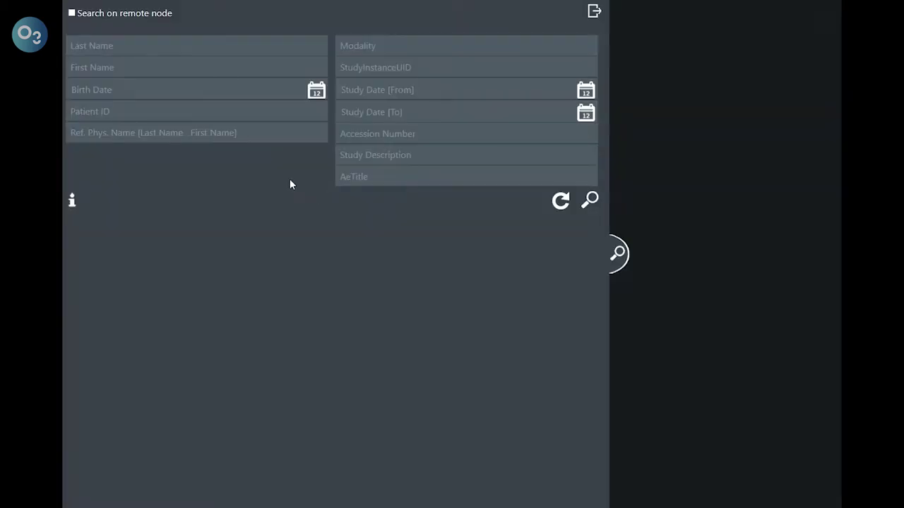
Search studies by modality CR and open the RX TORACE chest X-ray
{"action": "left_click", "coordinate": [383, 49]}
{"action": "type", "text": "cr"}
{"action": "key", "text": "Return"}
{"action": "left_click", "coordinate": [426, 306]}
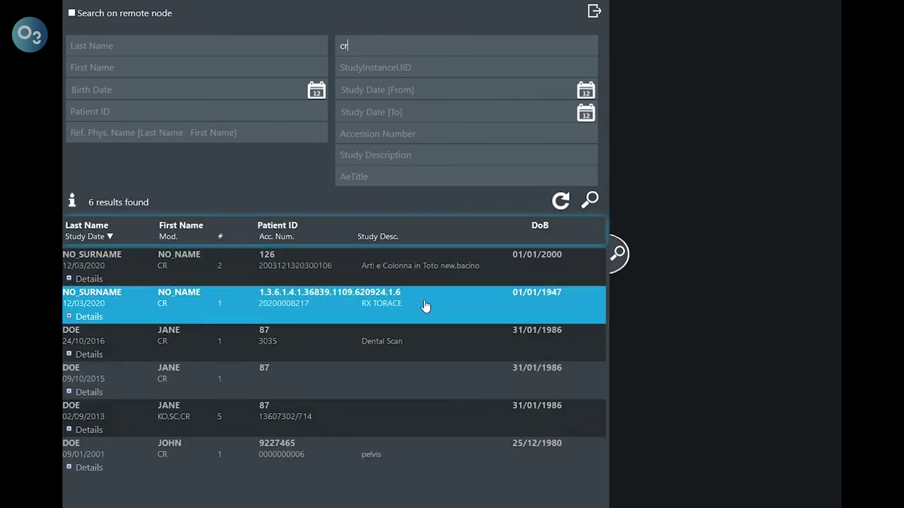
{"action": "double_click", "coordinate": [425, 306]}
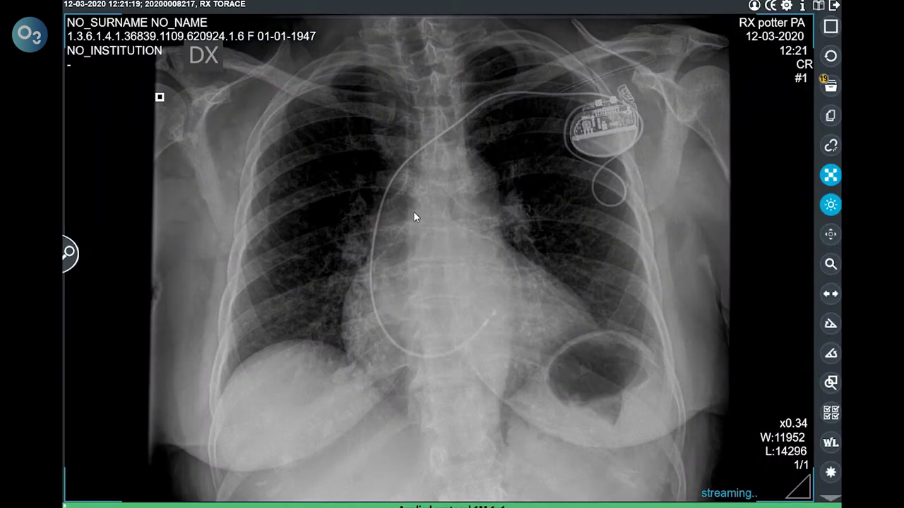
Zoom the chest X-ray and set its contrast to W 13317, L 11971 at x0.91
{"action": "double_click", "coordinate": [411, 306]}
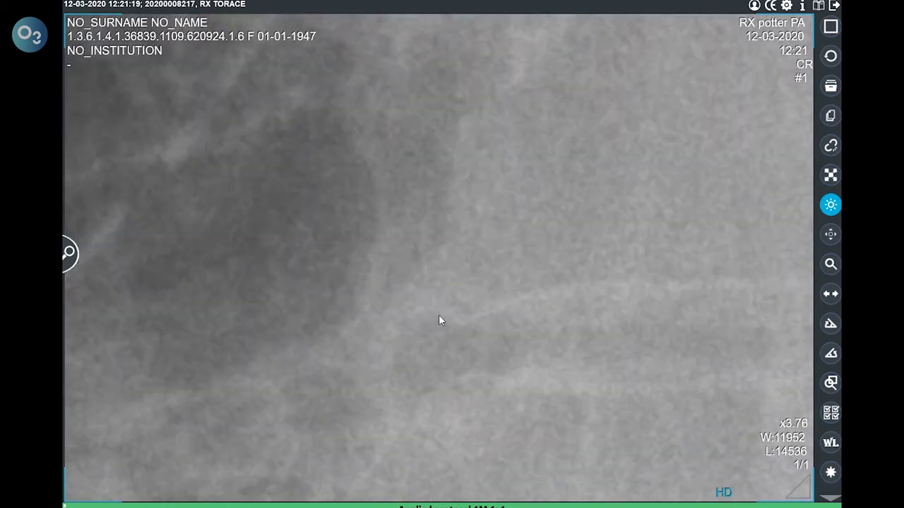
{"action": "scroll", "coordinate": [429, 343], "scroll_direction": "down", "scroll_amount": 5}
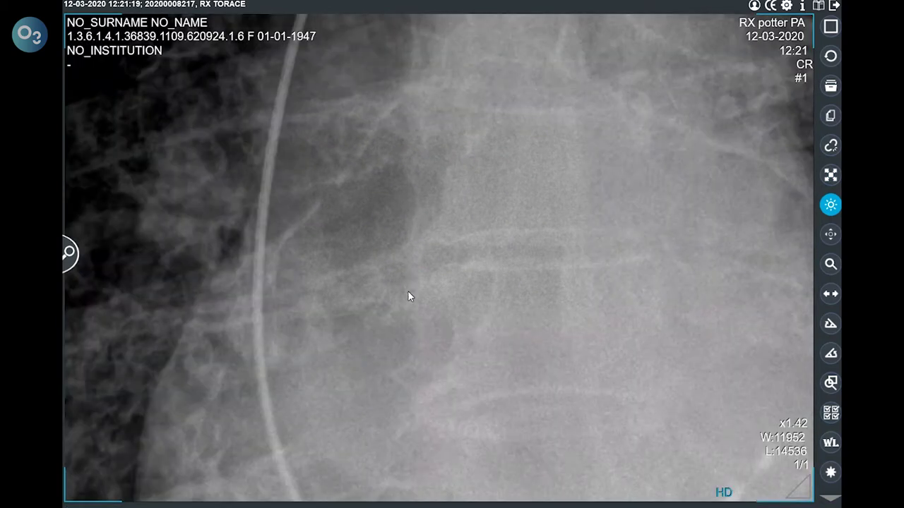
{"action": "left_click_drag", "start_coordinate": [408, 293], "coordinate": [446, 261]}
{"action": "left_click_drag", "start_coordinate": [542, 175], "coordinate": [421, 210]}
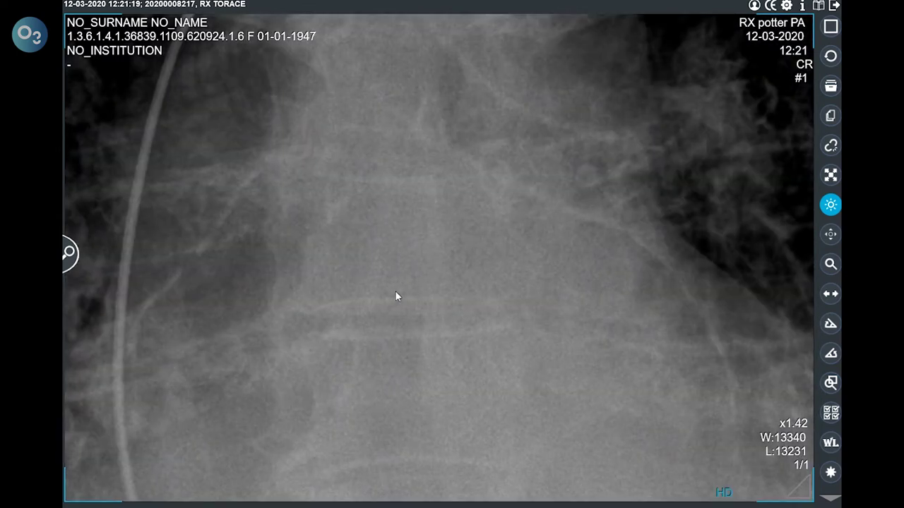
{"action": "scroll", "coordinate": [434, 269], "scroll_direction": "down", "scroll_amount": 5}
{"action": "scroll", "coordinate": [434, 279], "scroll_direction": "up", "scroll_amount": 3}
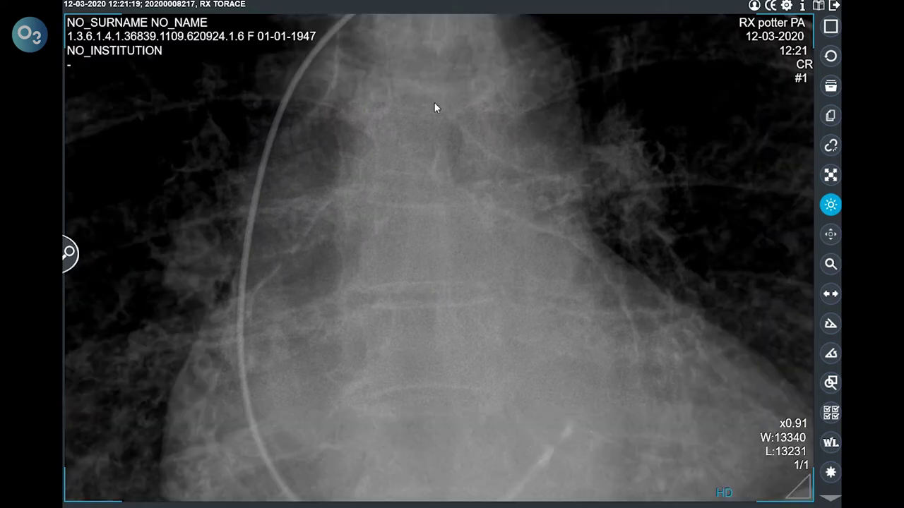
{"action": "left_click_drag", "start_coordinate": [432, 199], "coordinate": [423, 237]}
{"action": "left_click_drag", "start_coordinate": [357, 231], "coordinate": [399, 236]}
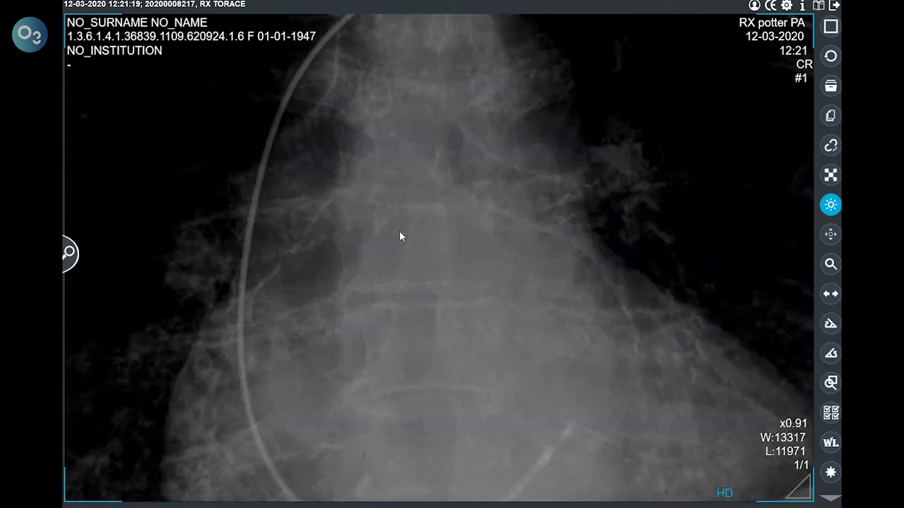
Bring up the quick tools radial menu over the X-ray image
{"action": "right_click", "coordinate": [405, 186]}
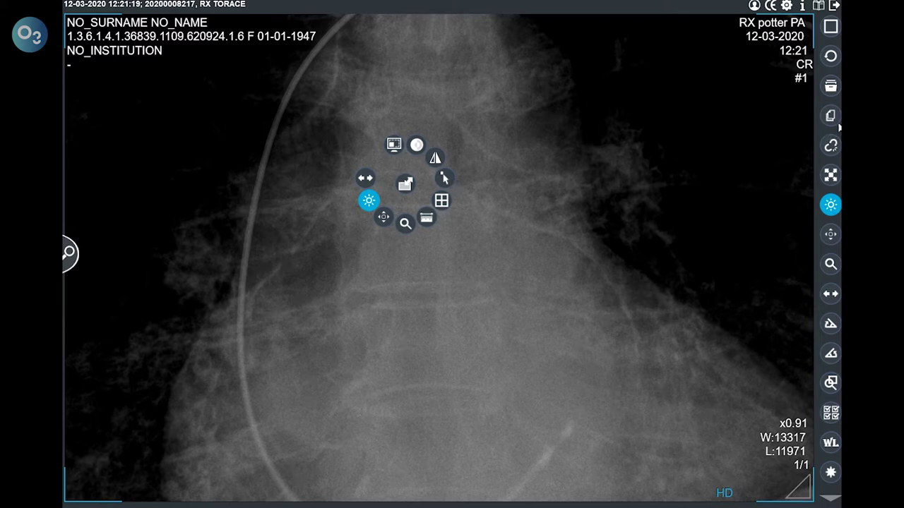
{"action": "scroll", "coordinate": [831, 135], "scroll_direction": "down", "scroll_amount": 2}
{"action": "scroll", "coordinate": [831, 134], "scroll_direction": "down", "scroll_amount": 3}
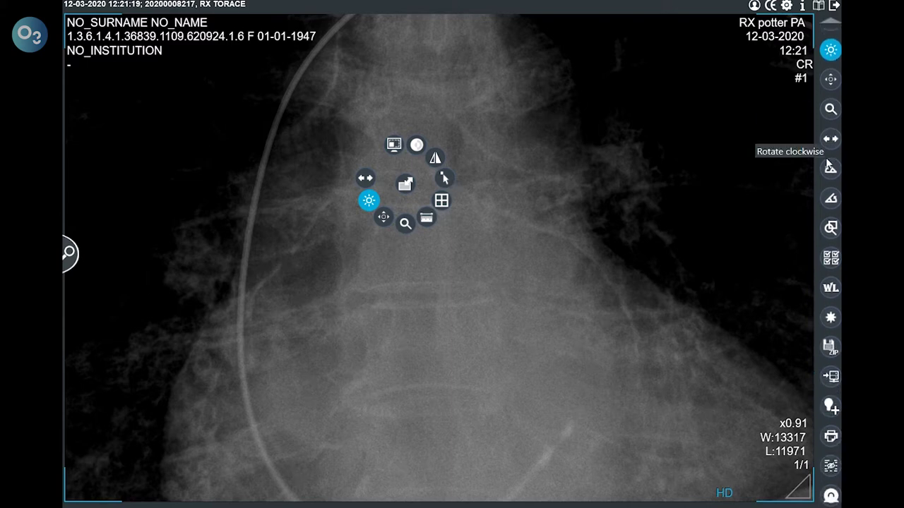
{"action": "scroll", "coordinate": [829, 166], "scroll_direction": "up", "scroll_amount": 5}
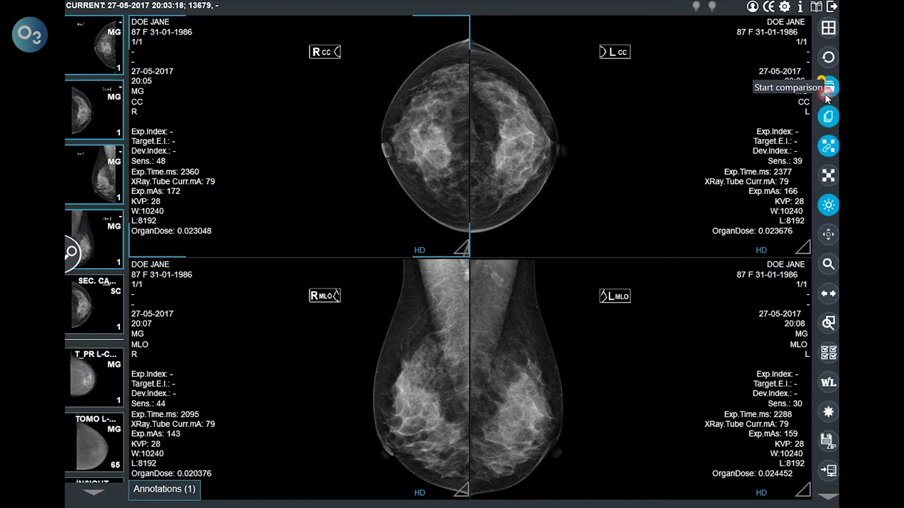
Load the prior 2016 screening exam beside the current 2017 mammograms
{"action": "left_click", "coordinate": [824, 93]}
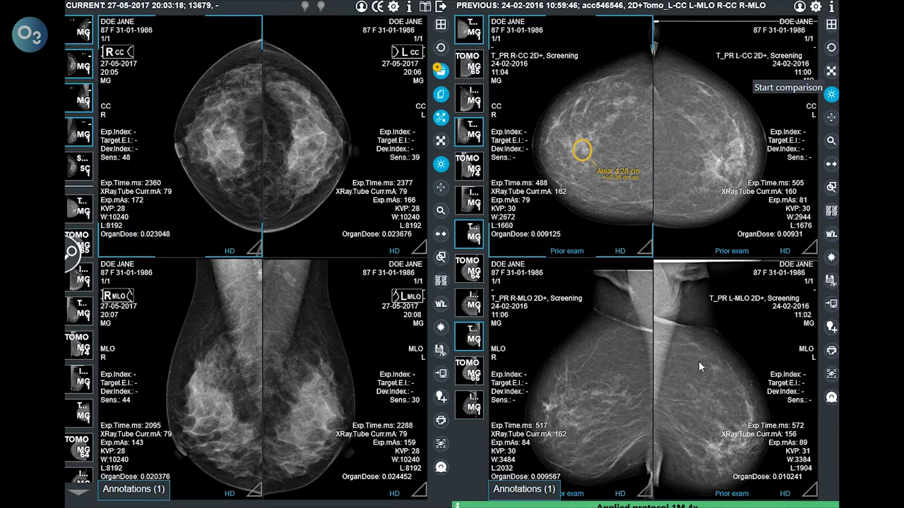
Compare against the prior abdominal ultrasound from patient history, then return to the four-view mammograms
{"action": "left_click", "coordinate": [497, 109]}
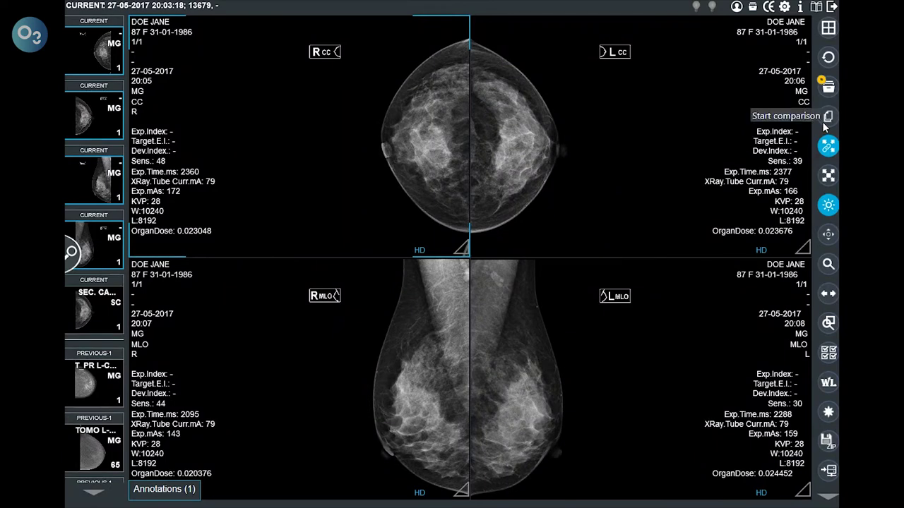
{"action": "left_click", "coordinate": [825, 120]}
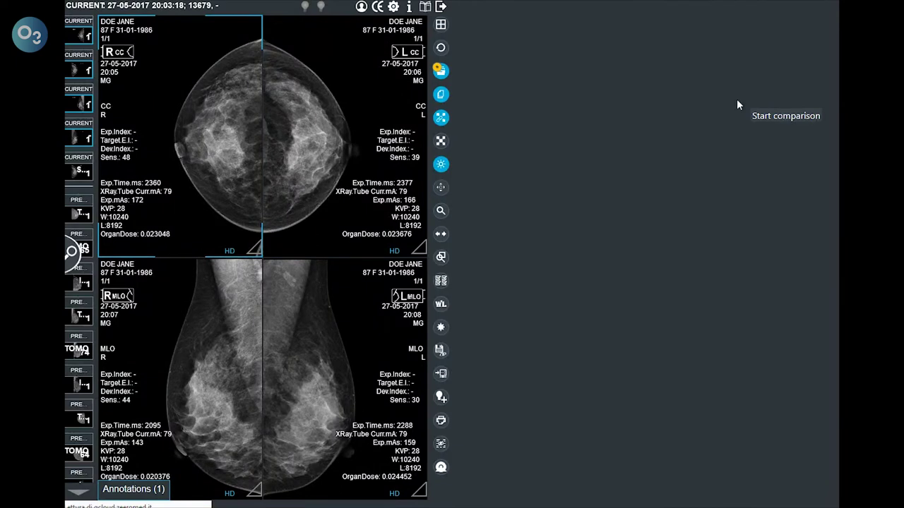
{"action": "left_click", "coordinate": [520, 134]}
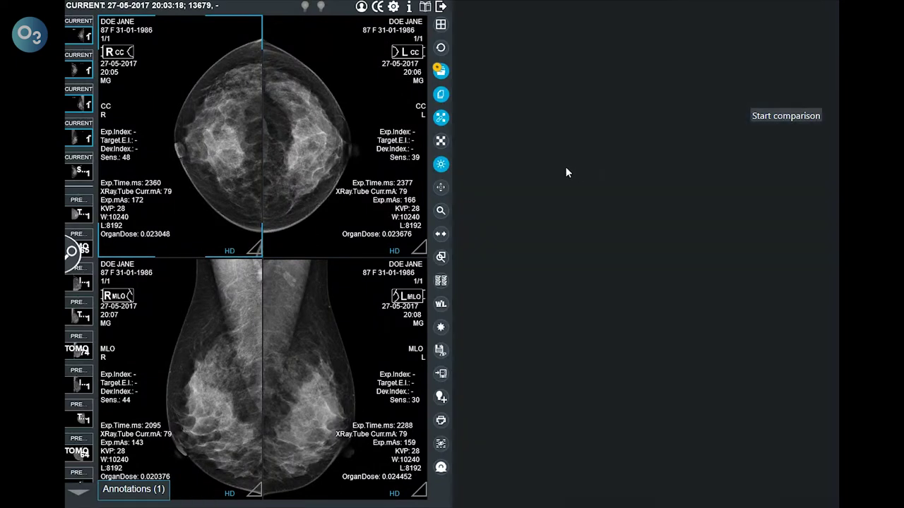
{"action": "left_click_drag", "start_coordinate": [500, 125], "coordinate": [610, 129]}
{"action": "left_click", "coordinate": [621, 83]}
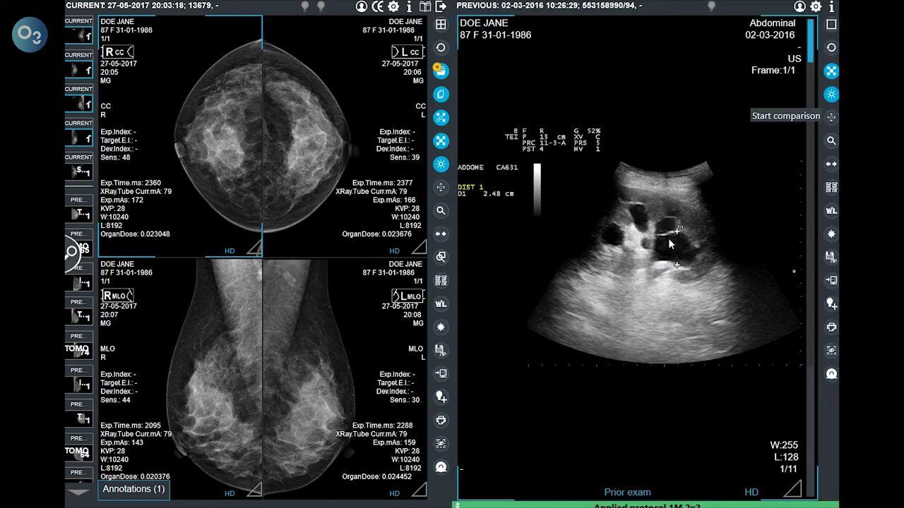
{"action": "left_click", "coordinate": [440, 95]}
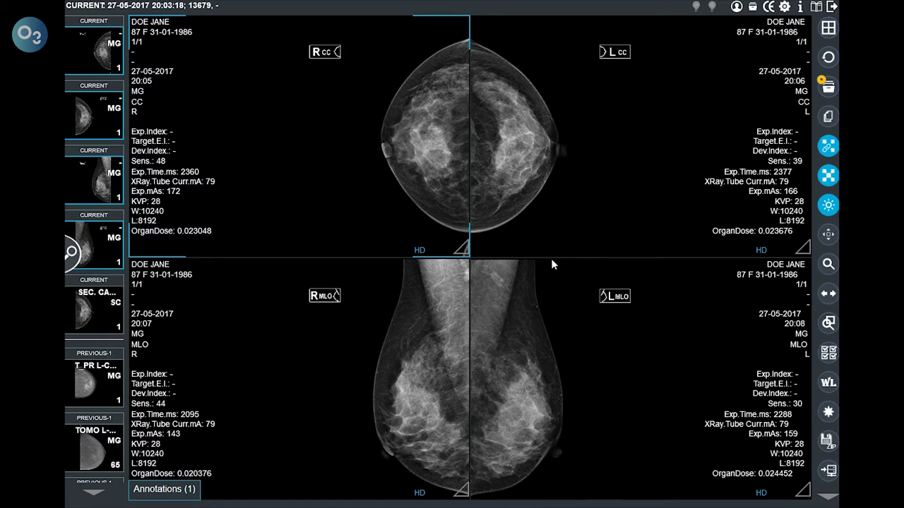
Cycle the hanging protocols through 1M CC, 1M MLO and 1M CC prev
{"action": "key", "text": "space"}
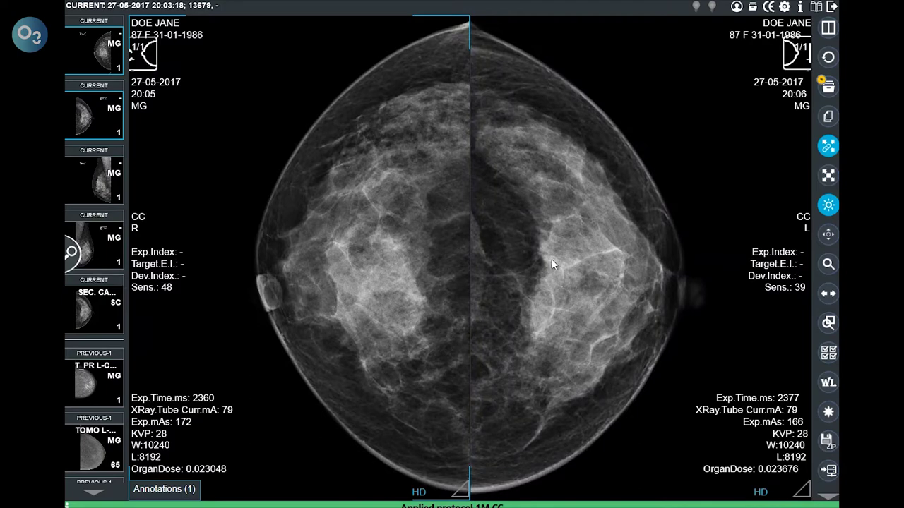
{"action": "key", "text": "space"}
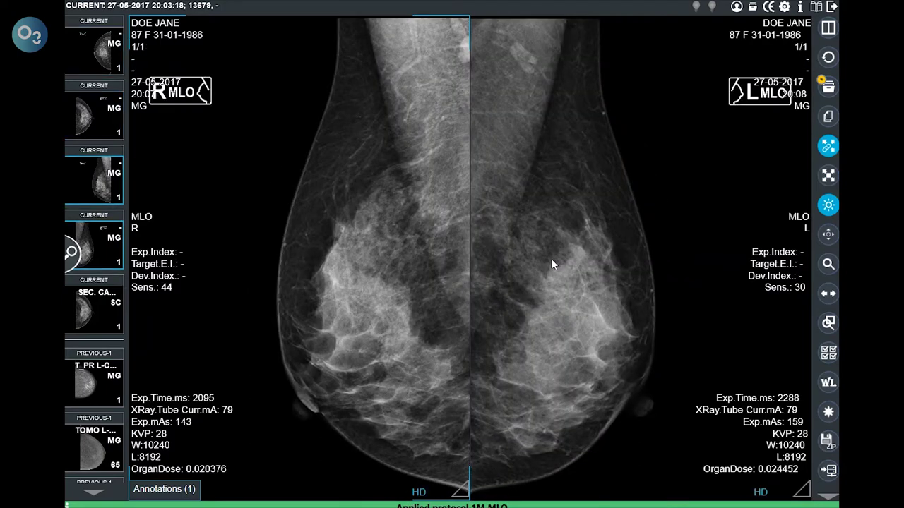
{"action": "key", "text": "space"}
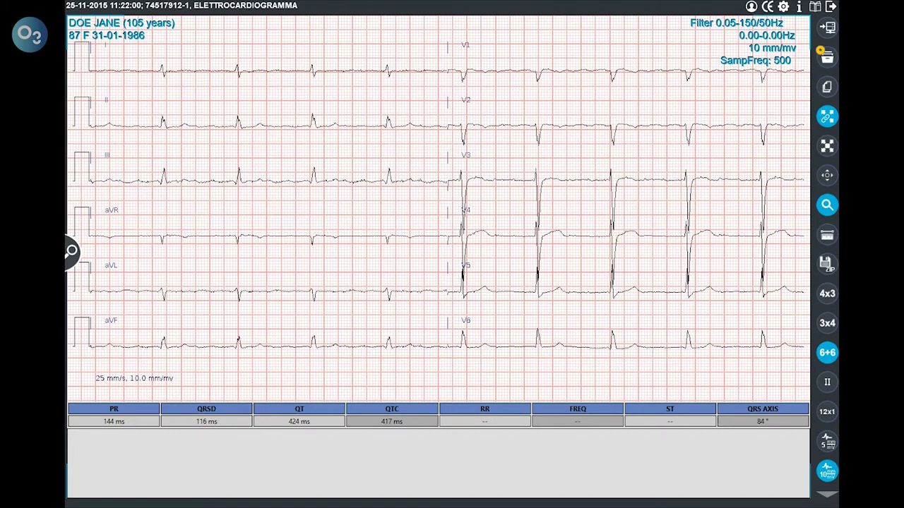
Switch the ECG lead layout through 3x4 and 6+6 to twelve stacked leads (12x1)
{"action": "left_click", "coordinate": [827, 322]}
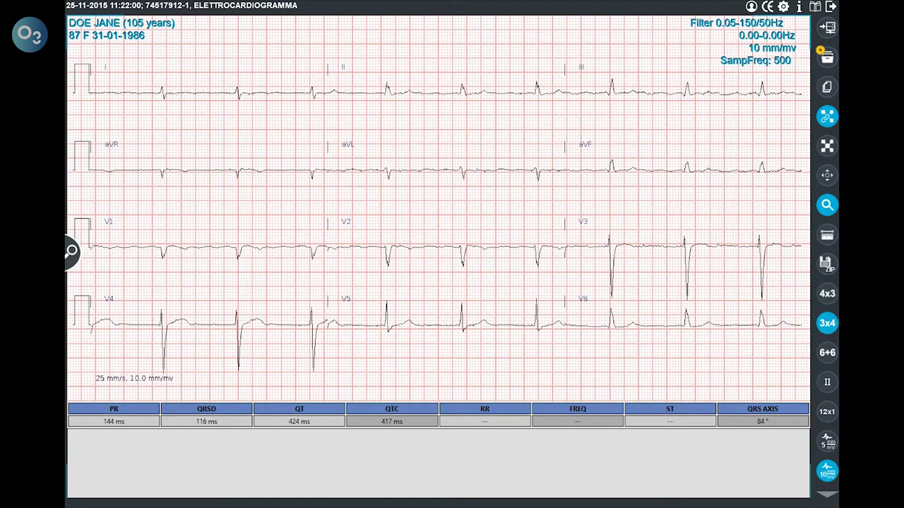
{"action": "left_click", "coordinate": [827, 352]}
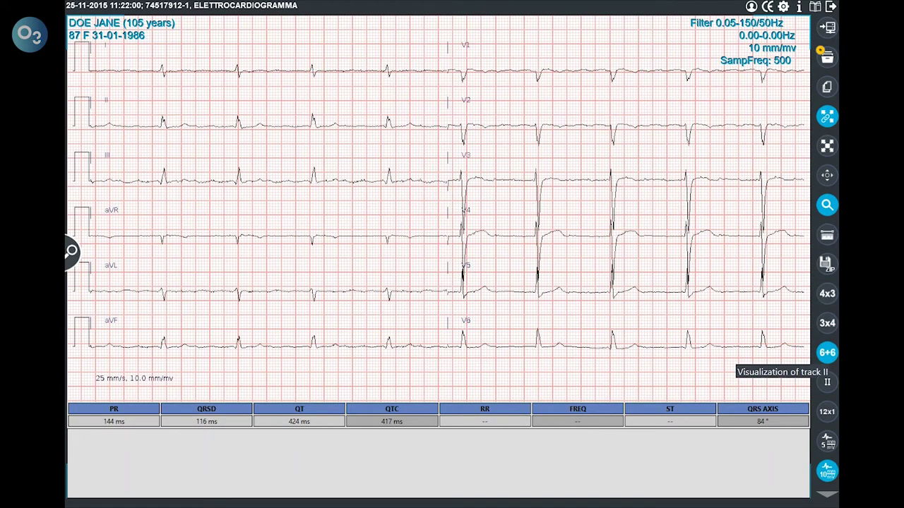
{"action": "left_click", "coordinate": [827, 411]}
{"action": "scroll", "coordinate": [820, 347], "scroll_direction": "down", "scroll_amount": 5}
Set the ECG trace amplitude to 5 mm/mV after trying 20 and 40 mm/mV
{"action": "left_click", "coordinate": [826, 340]}
{"action": "left_click", "coordinate": [827, 368]}
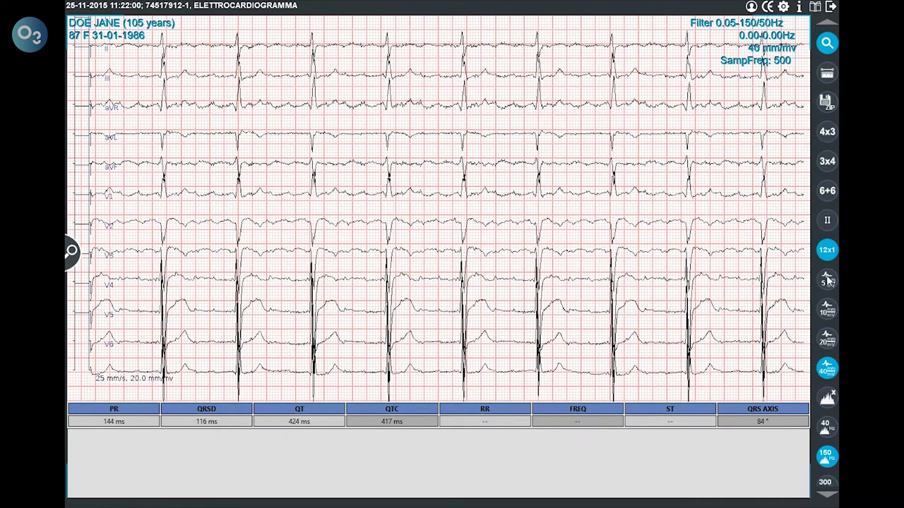
{"action": "left_click", "coordinate": [827, 281]}
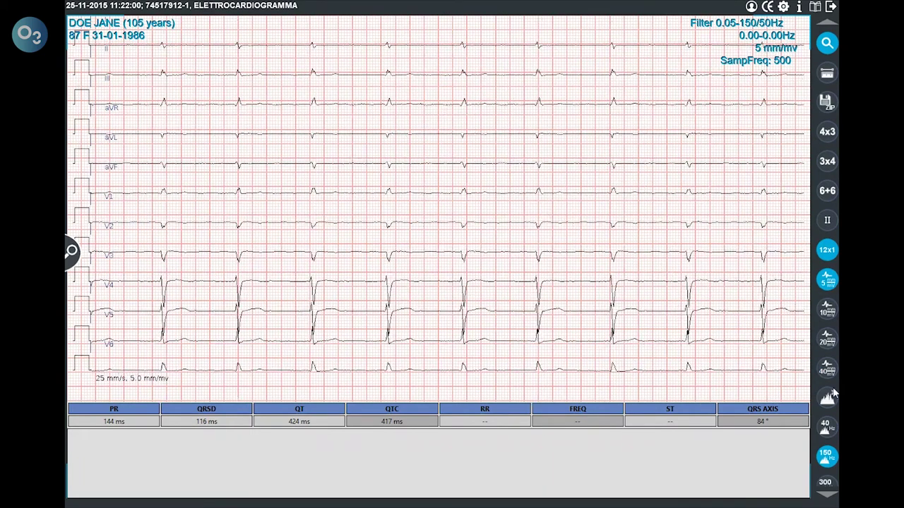
Turn ECG filtering off after trying 300, 150 and 40 Hz, and choose RR measurement
{"action": "left_click", "coordinate": [827, 484]}
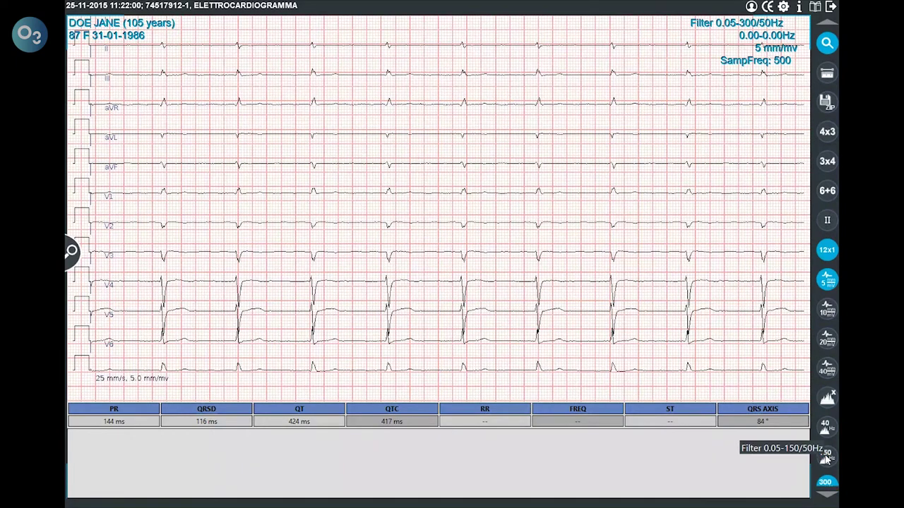
{"action": "left_click", "coordinate": [826, 457]}
{"action": "left_click", "coordinate": [826, 426]}
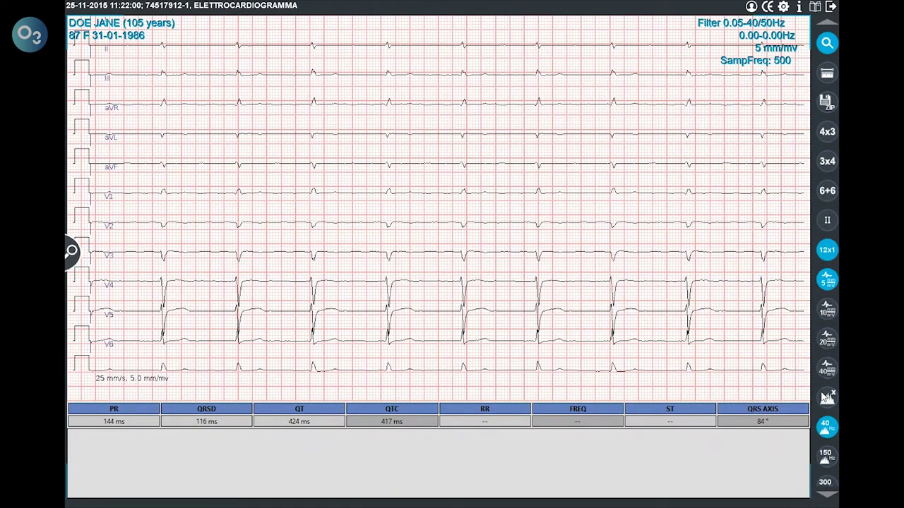
{"action": "left_click", "coordinate": [826, 398]}
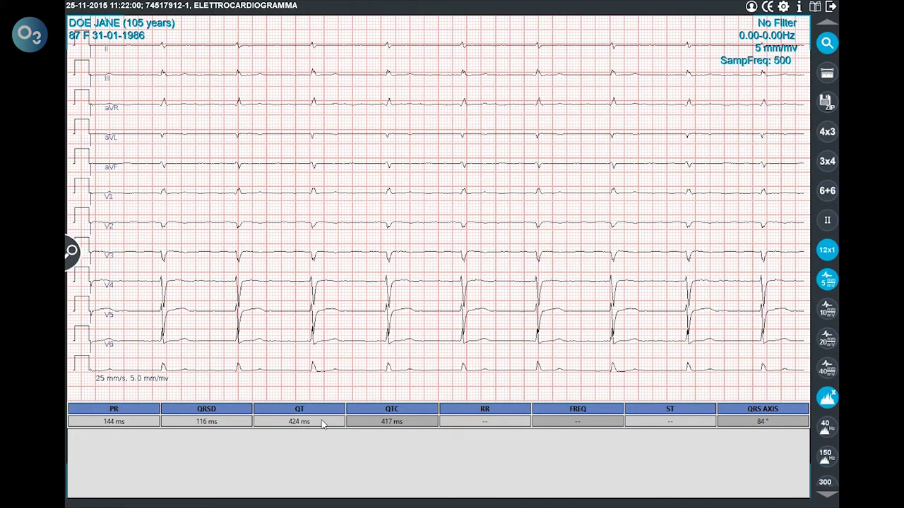
{"action": "left_click", "coordinate": [524, 421]}
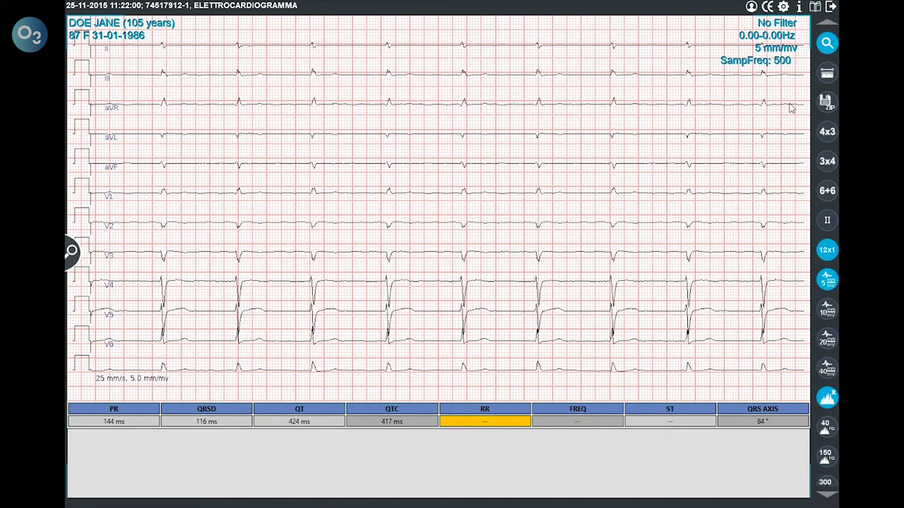
Measure one RR interval of 1034 ms with the ECG calipers
{"action": "left_click", "coordinate": [826, 77]}
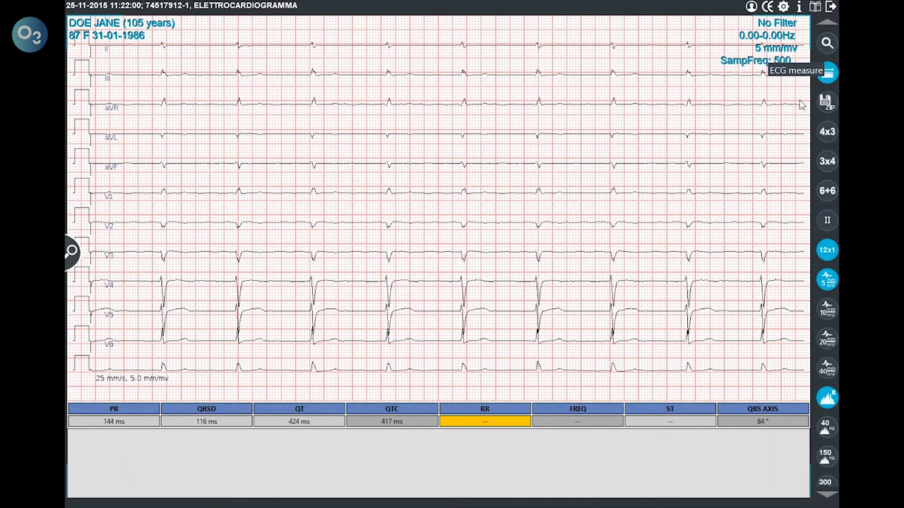
{"action": "left_click_drag", "start_coordinate": [539, 323], "coordinate": [614, 325]}
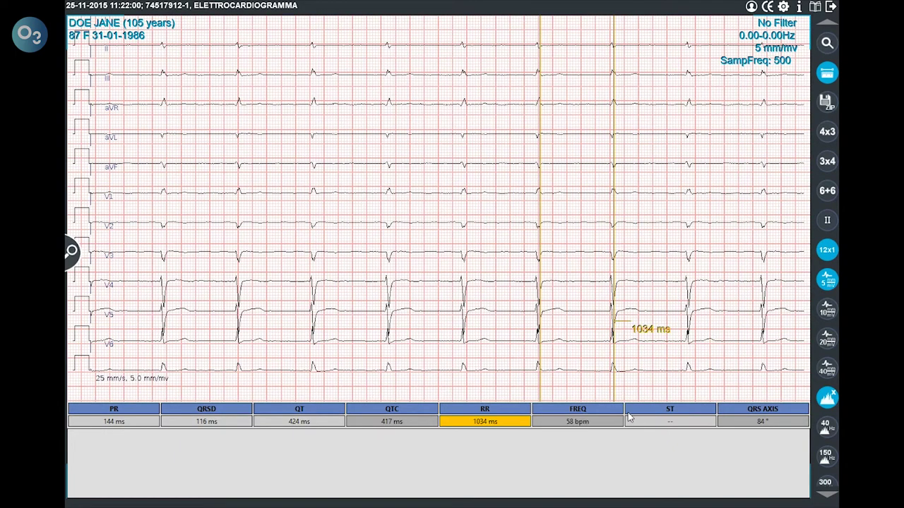
{"action": "left_click", "coordinate": [651, 413]}
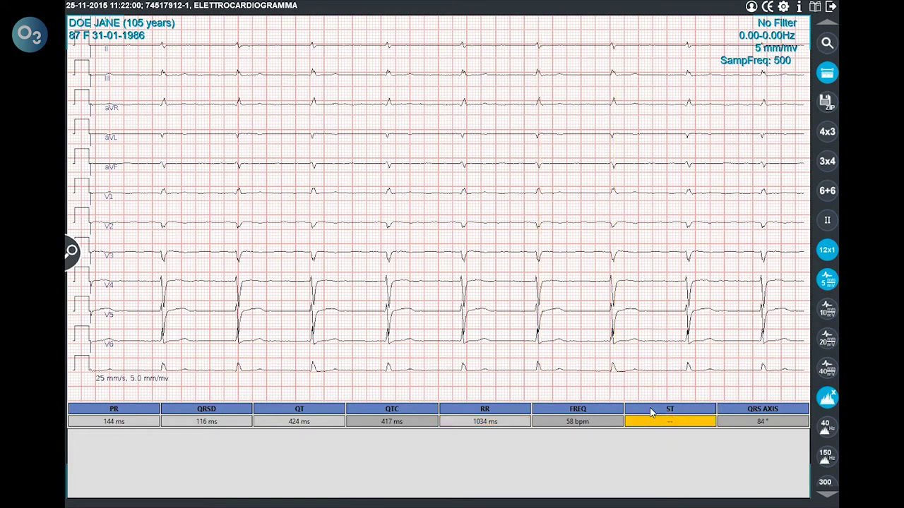
Place ST measurements on leads V5, V3 and V6, showing a 2.35 mv elevation
{"action": "left_click", "coordinate": [616, 326]}
{"action": "left_click_drag", "start_coordinate": [616, 323], "coordinate": [617, 304]}
{"action": "left_click", "coordinate": [617, 305]}
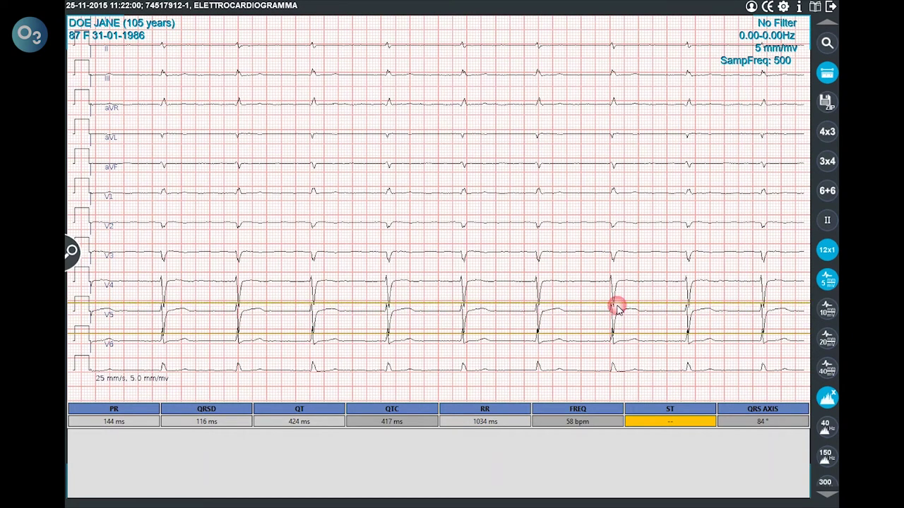
{"action": "left_click", "coordinate": [617, 261]}
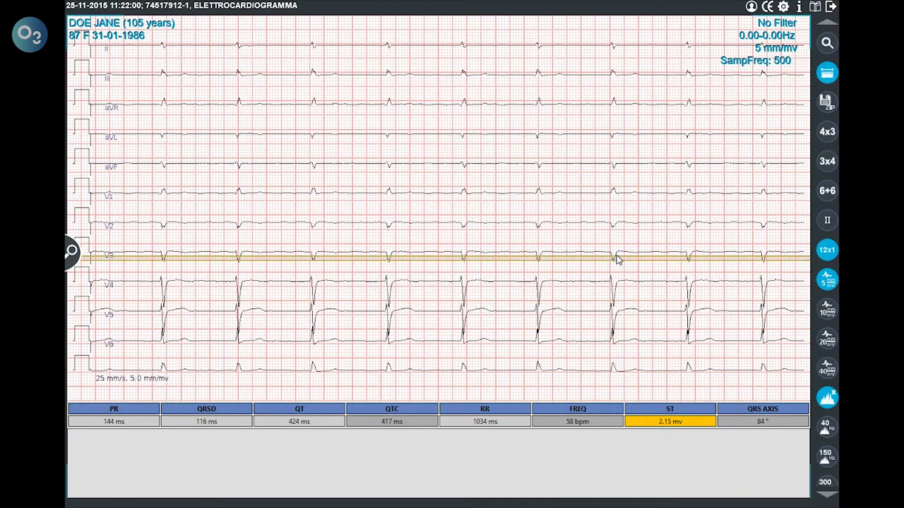
{"action": "left_click", "coordinate": [615, 252]}
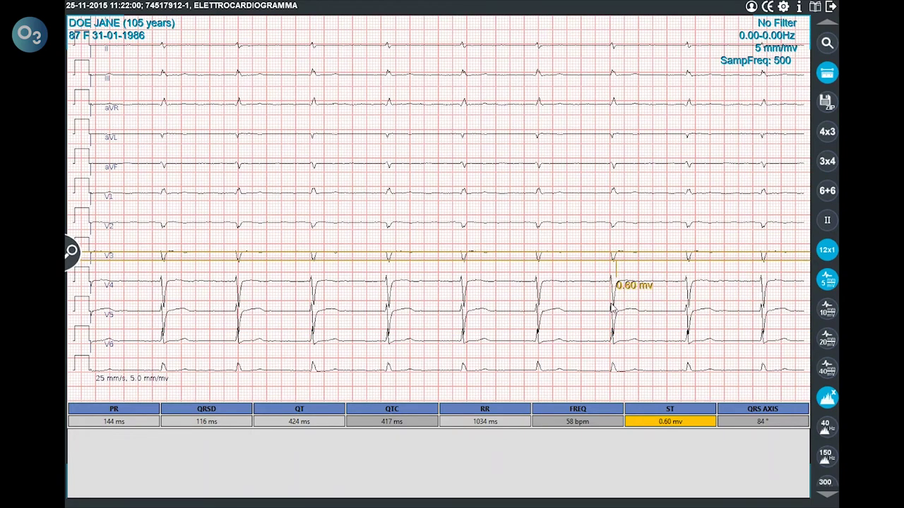
{"action": "left_click", "coordinate": [614, 304]}
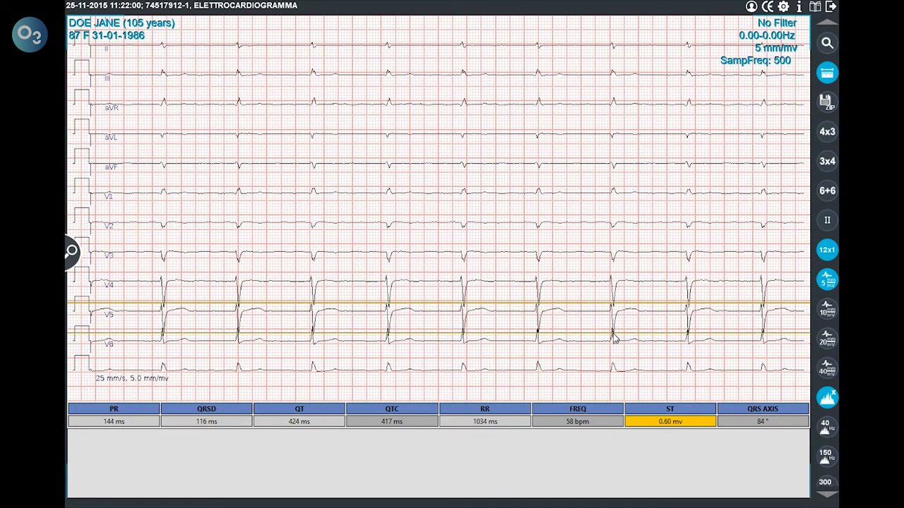
{"action": "left_click", "coordinate": [614, 339]}
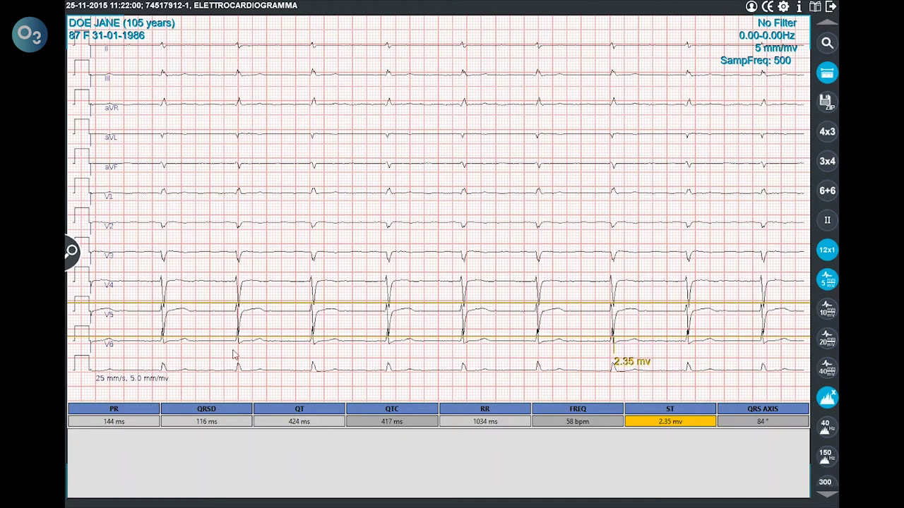
Type 'Write the report here' in the report notes, then open the PDF ECG report
{"action": "left_click", "coordinate": [185, 467]}
{"action": "type", "text": "Write the report here"}
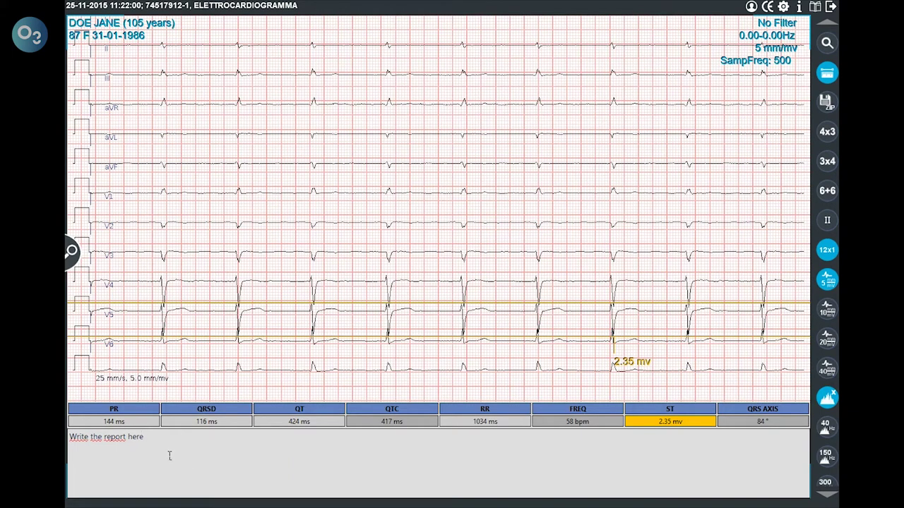
{"action": "left_click", "coordinate": [71, 253]}
{"action": "left_click", "coordinate": [411, 304]}
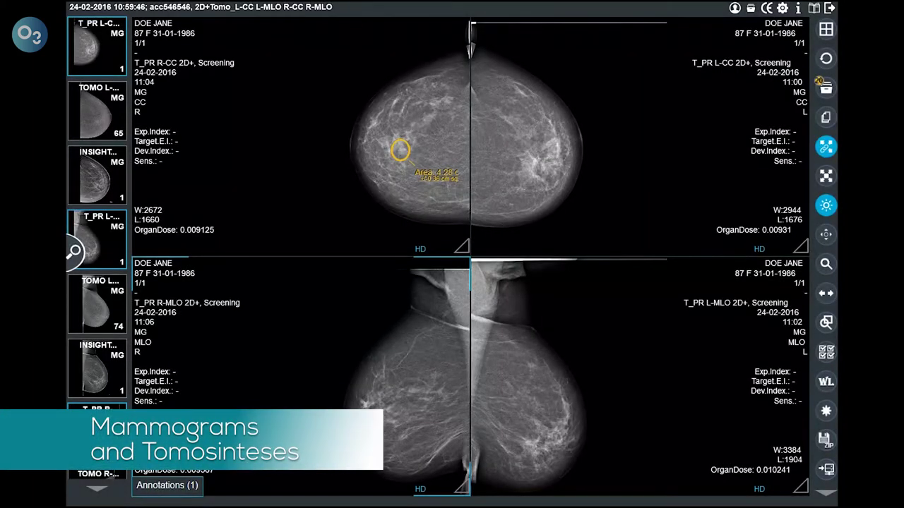
Activate the left MLO view and review the CC pair, then the MLO pair
{"action": "left_click", "coordinate": [582, 350]}
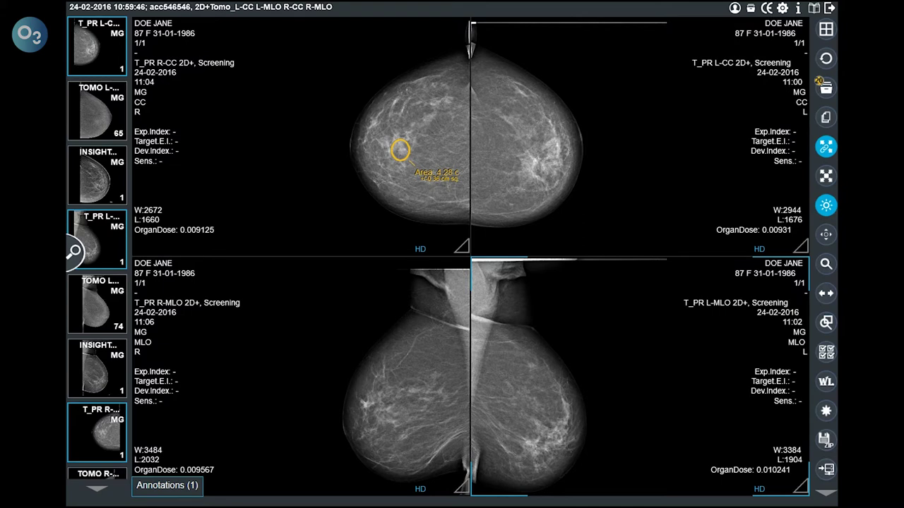
{"action": "key", "text": "space"}
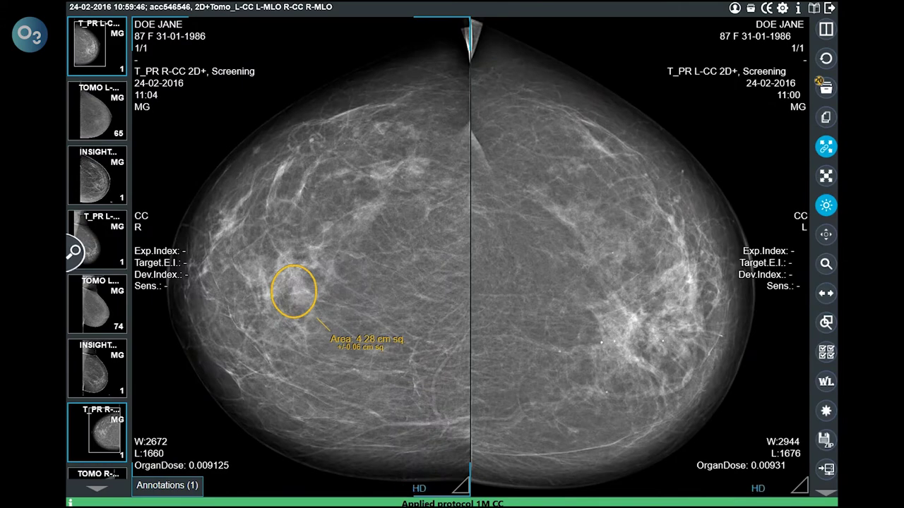
{"action": "key", "text": "space"}
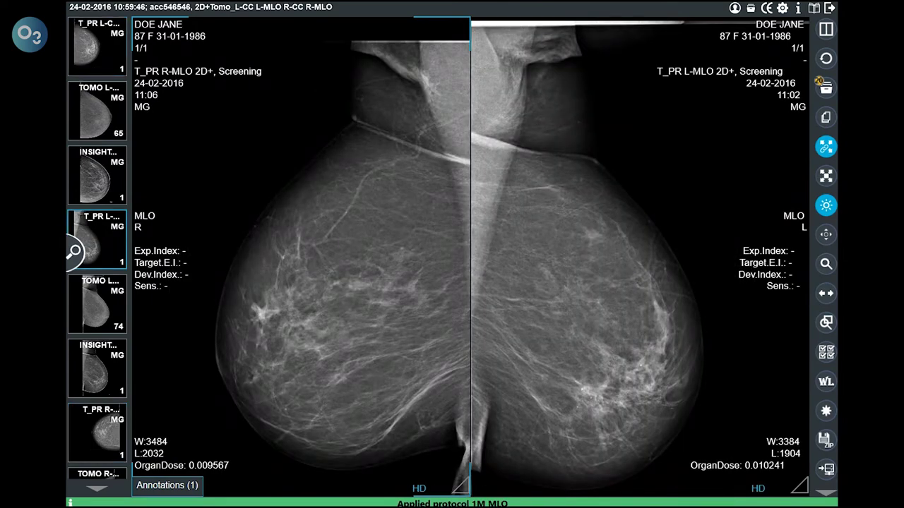
Show CC views above the tomosynthesis stacks and set both stacks to slice 14
{"action": "key", "text": "space"}
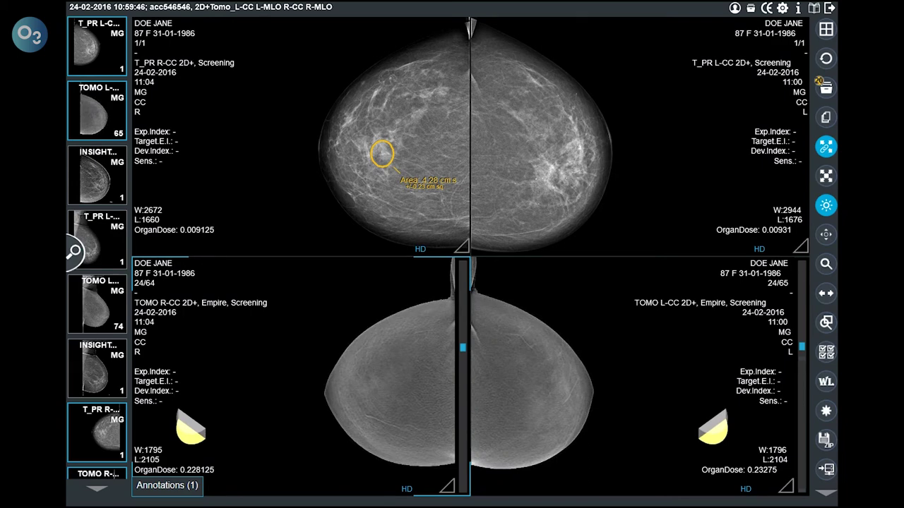
{"action": "key", "text": "End"}
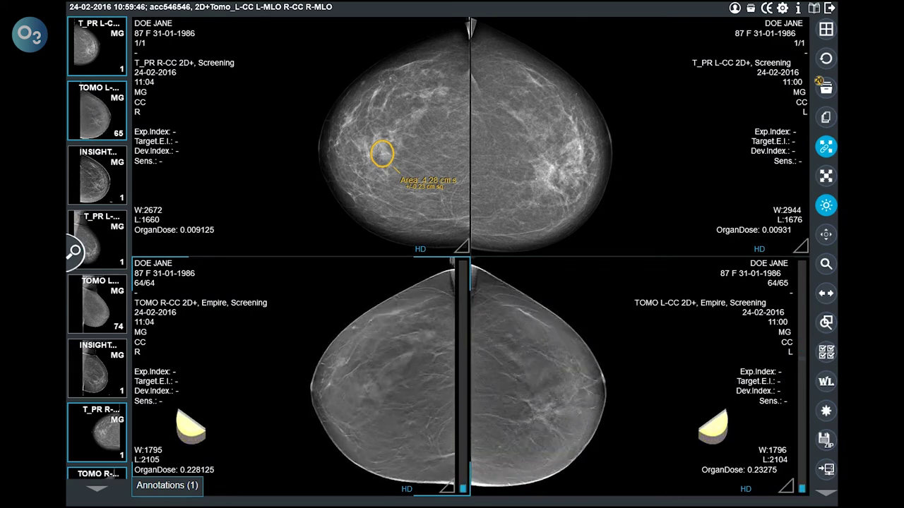
{"action": "key", "text": "Page_Up"}
Open the 2017 Bilateral Mammography study and cycle through the 1M CC and 1M MLO protocols
{"action": "left_click", "coordinate": [76, 253]}
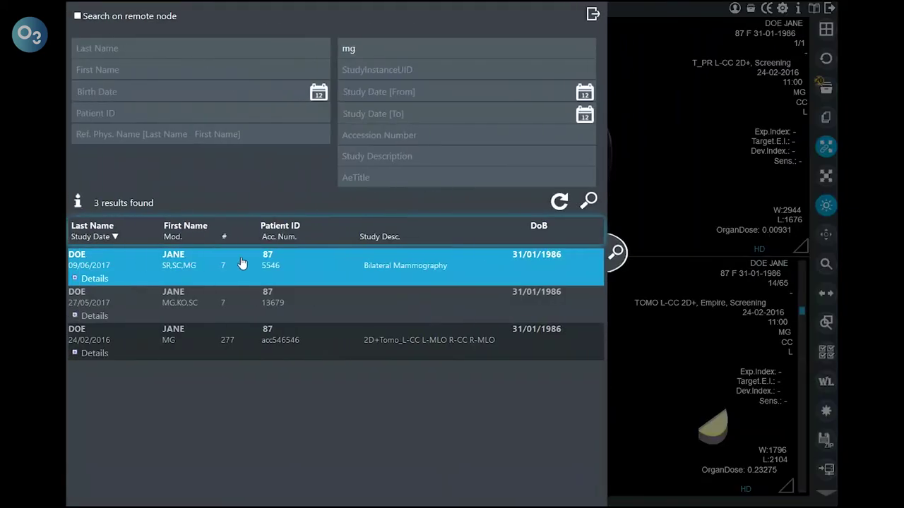
{"action": "left_click", "coordinate": [381, 263]}
{"action": "double_click", "coordinate": [380, 261]}
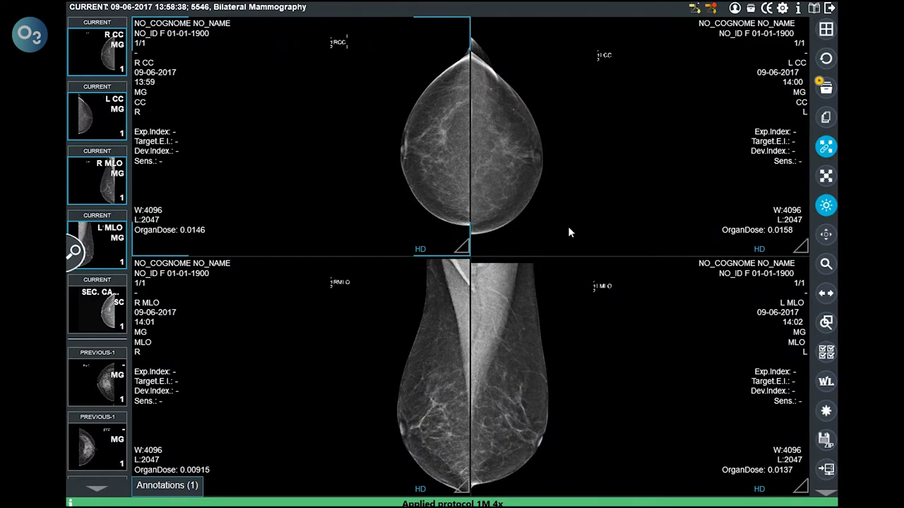
{"action": "key", "text": "space"}
{"action": "key", "text": "space"}
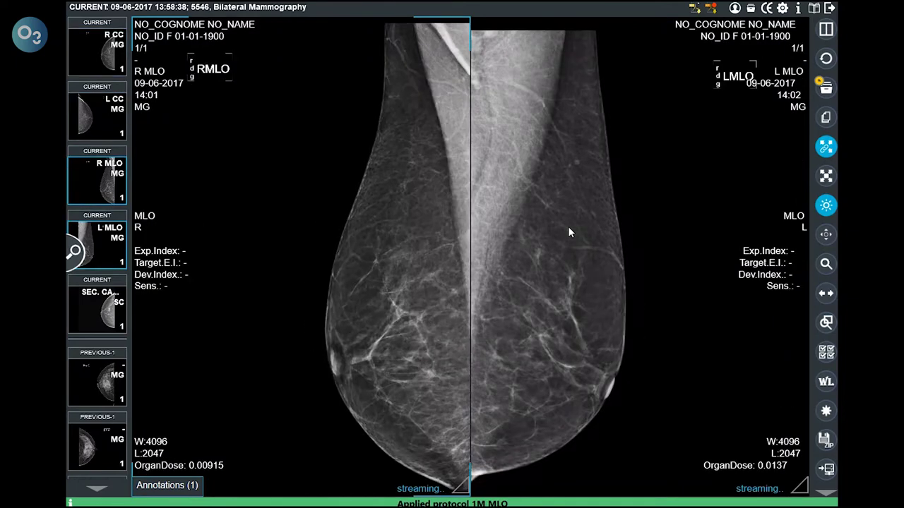
{"action": "key", "text": "space"}
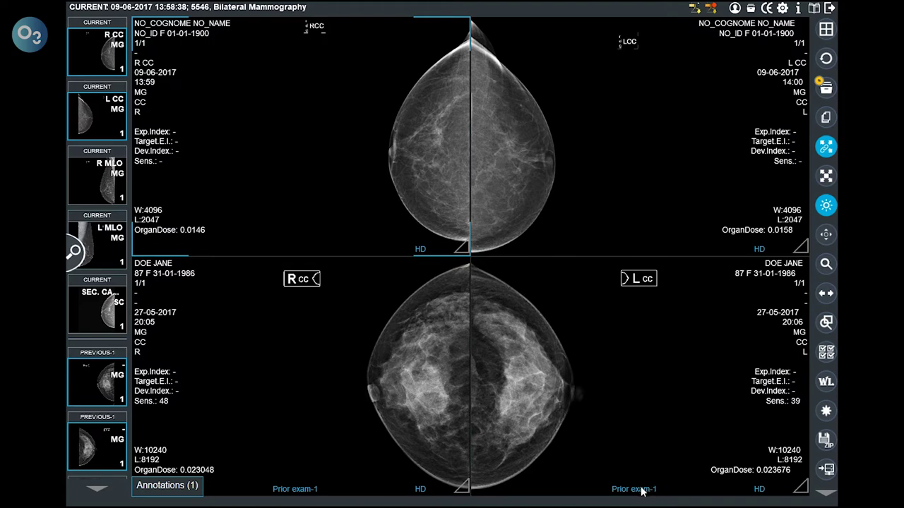
{"action": "left_click", "coordinate": [404, 366]}
{"action": "right_click", "coordinate": [404, 366]}
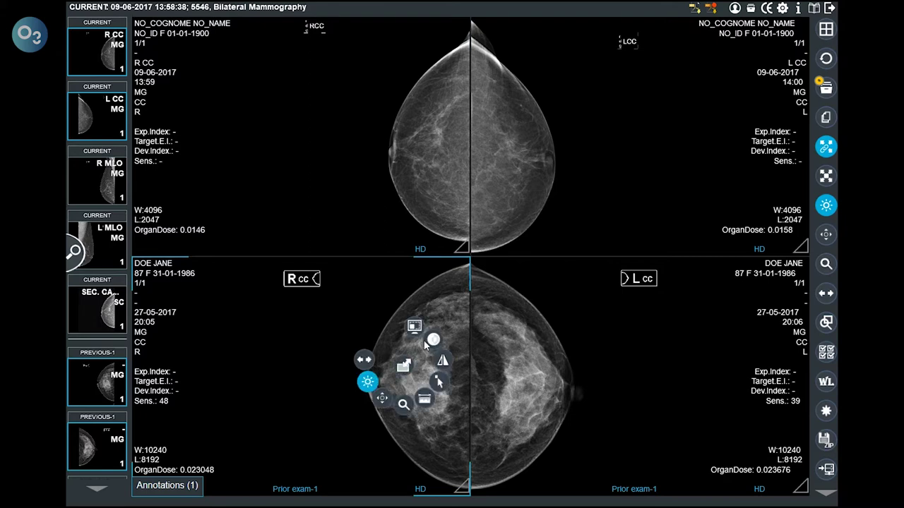
{"action": "left_click", "coordinate": [433, 341]}
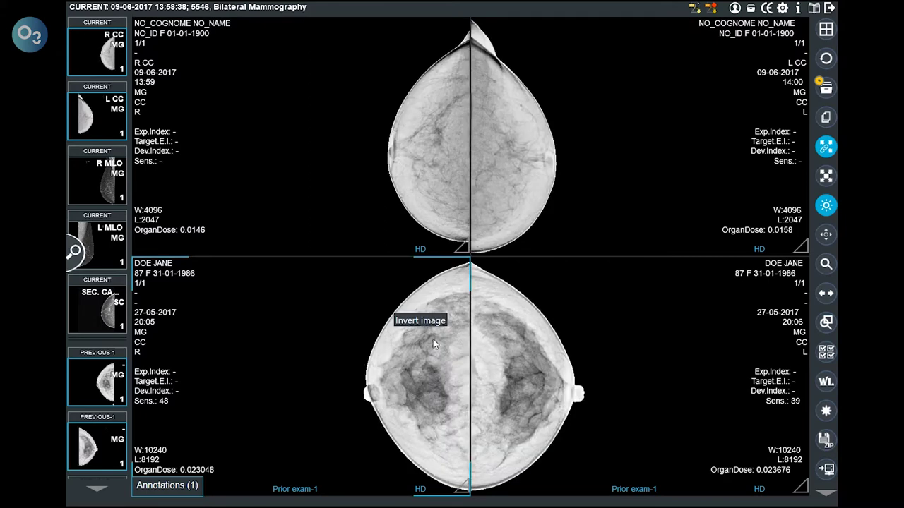
{"action": "right_click", "coordinate": [413, 345]}
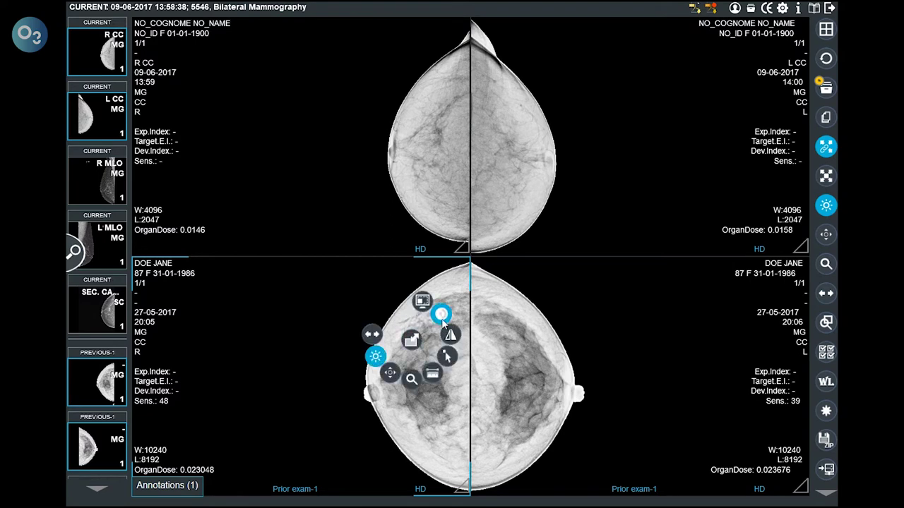
{"action": "left_click", "coordinate": [443, 320]}
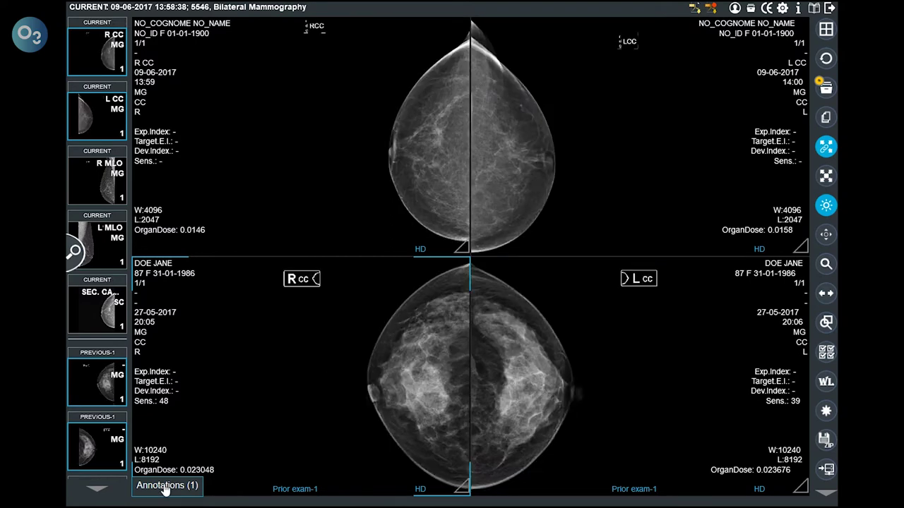
Draw an ellipse annotation around a region on the current R CC mammogram
{"action": "left_click", "coordinate": [165, 487]}
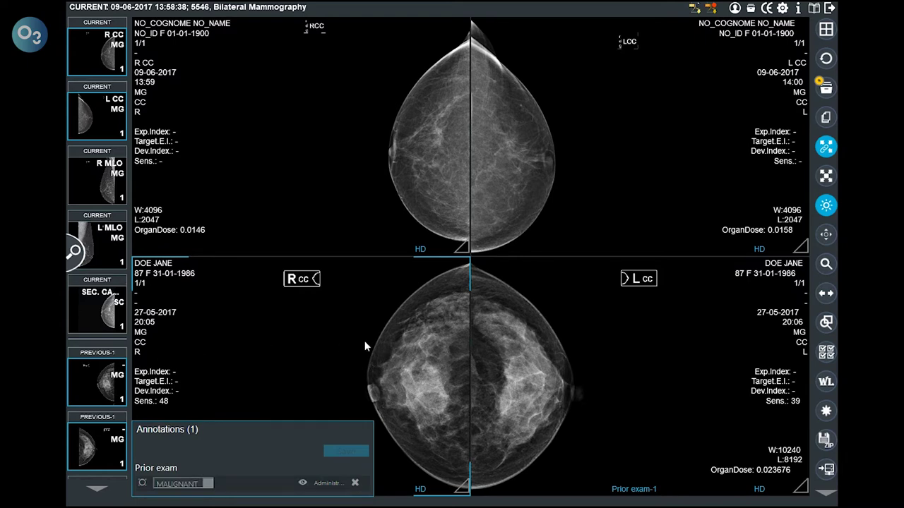
{"action": "right_click", "coordinate": [403, 351]}
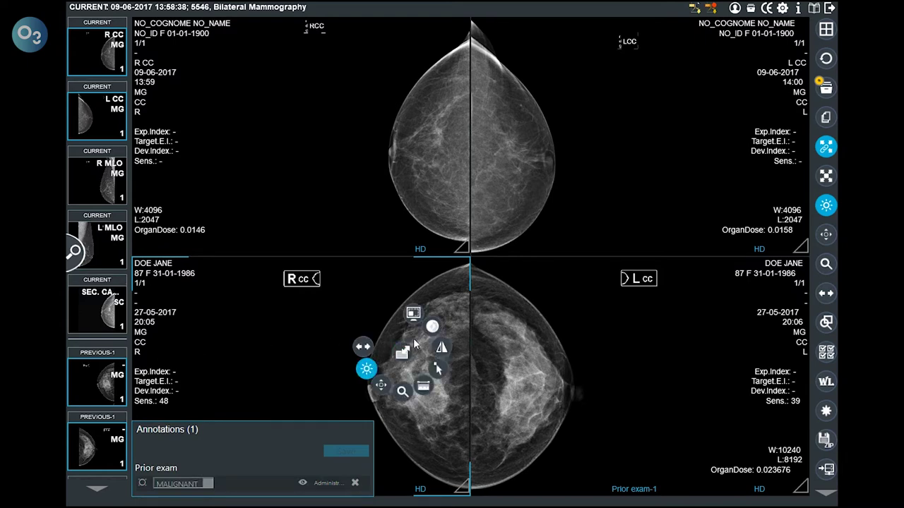
{"action": "left_click", "coordinate": [424, 386]}
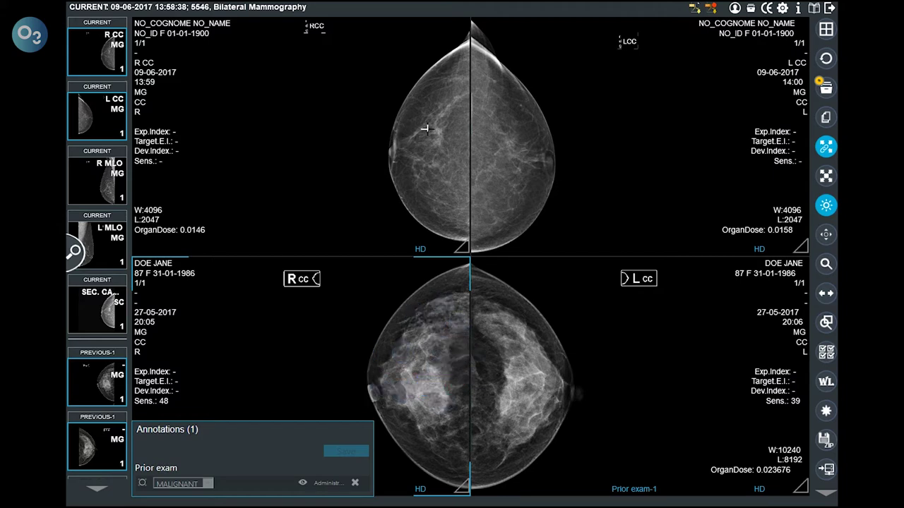
{"action": "mouse_move", "coordinate": [425, 129]}
{"action": "left_mouse_down"}
{"action": "mouse_move", "coordinate": [454, 169]}
{"action": "mouse_move", "coordinate": [449, 151]}
{"action": "left_mouse_up"}
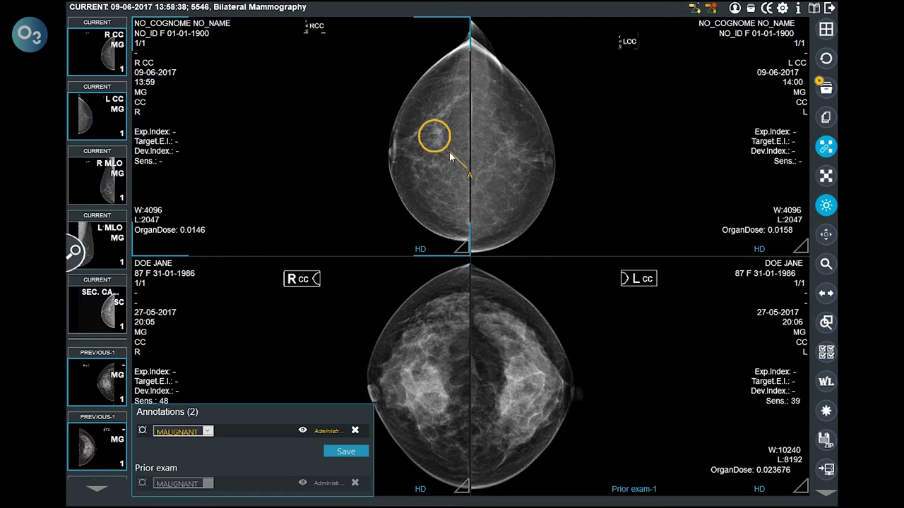
Classify the new annotation as BENIGN and save it
{"action": "left_click", "coordinate": [208, 432]}
{"action": "left_click", "coordinate": [195, 457]}
{"action": "left_click", "coordinate": [279, 432]}
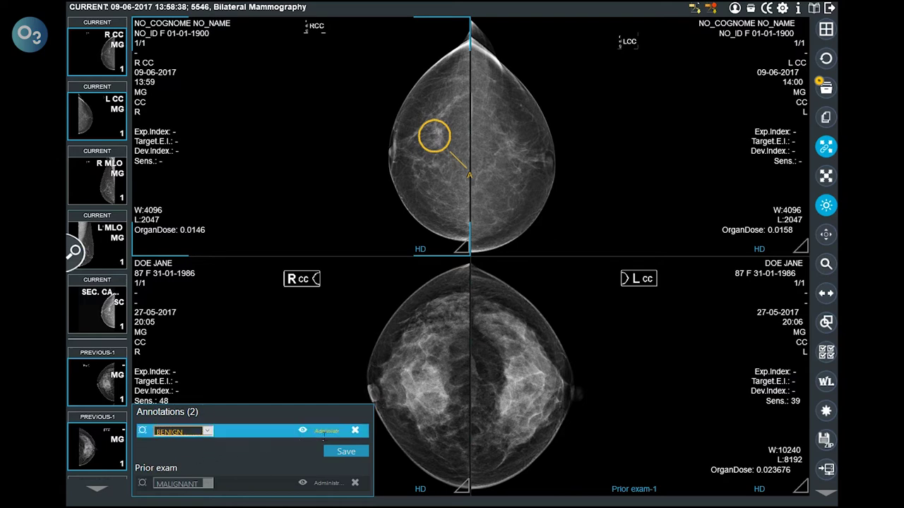
{"action": "left_click", "coordinate": [345, 453]}
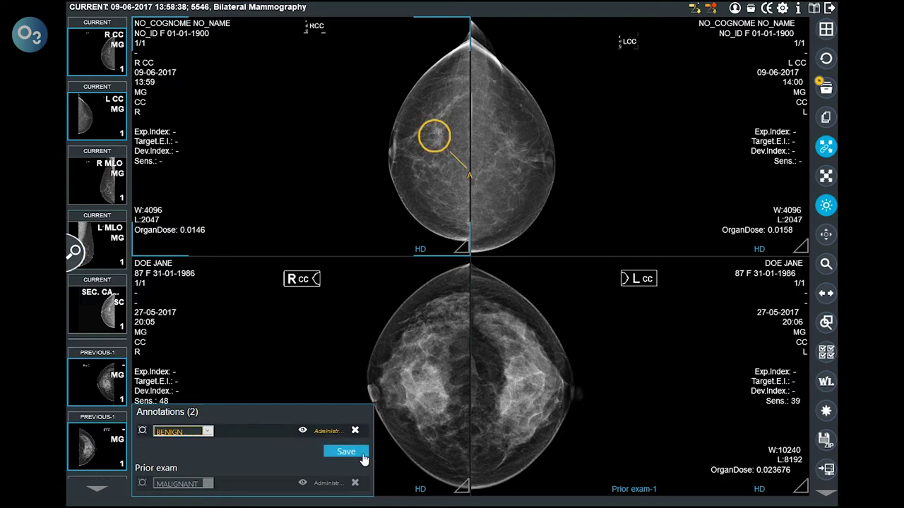
Enlarge the left CC view, then jump to and select the BENIGN annotation circle
{"action": "double_click", "coordinate": [564, 125]}
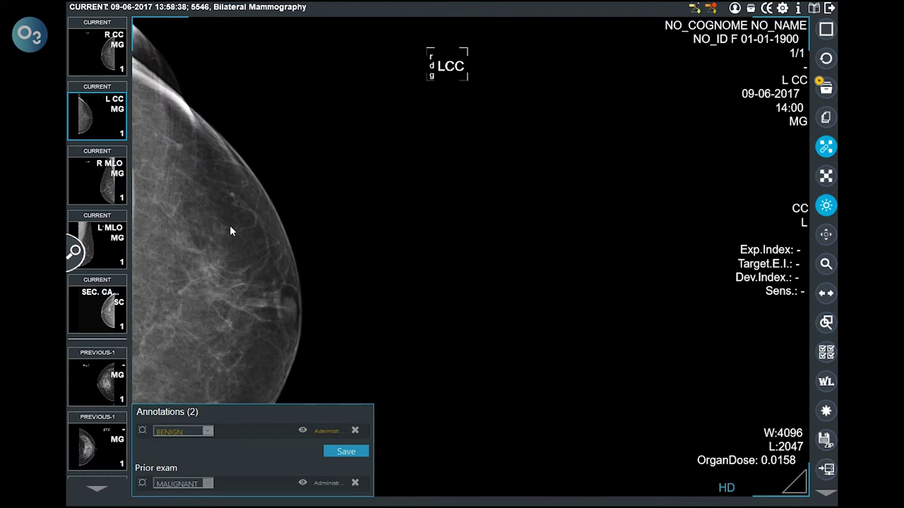
{"action": "left_click", "coordinate": [305, 436]}
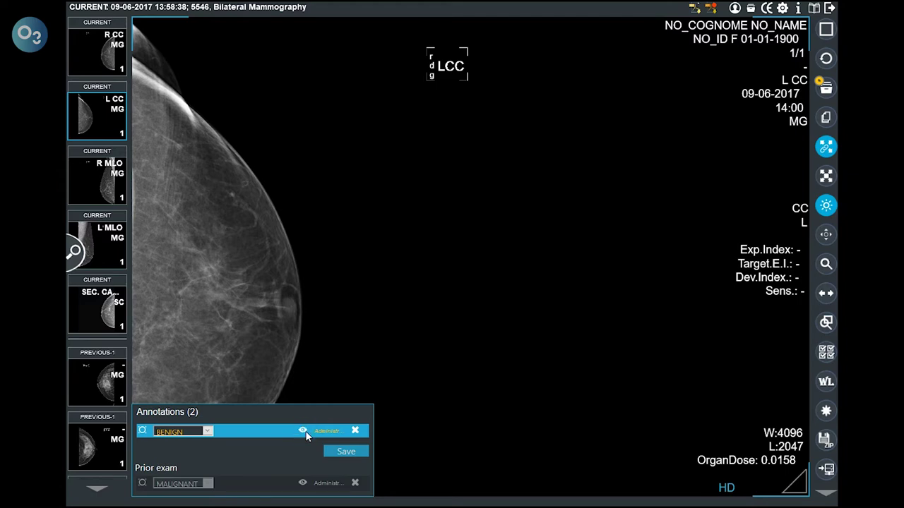
{"action": "left_click", "coordinate": [303, 432]}
{"action": "left_click", "coordinate": [731, 287]}
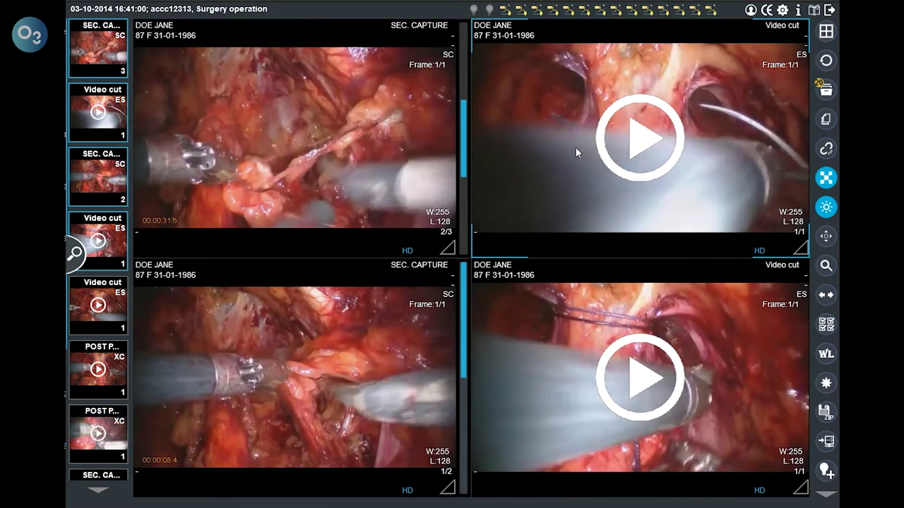
Play the surgical video cut and capture two still snapshots from it
{"action": "left_click", "coordinate": [575, 147]}
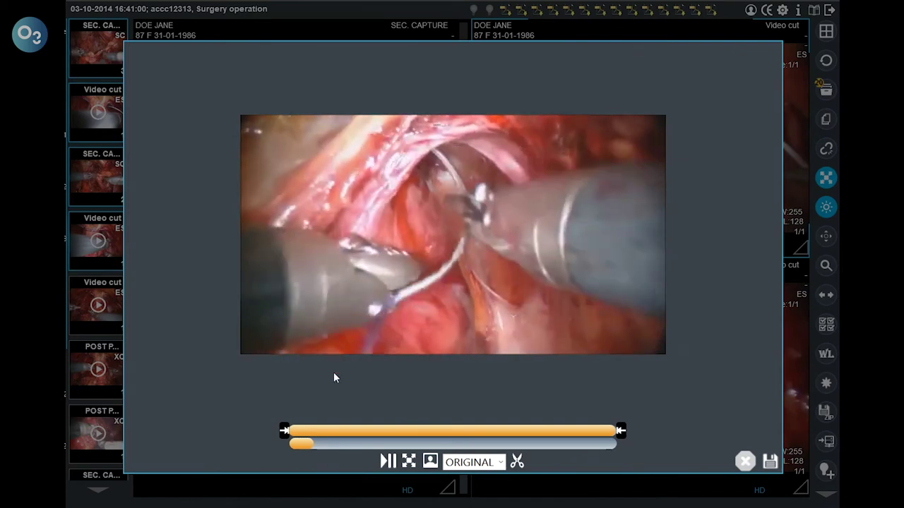
{"action": "left_click", "coordinate": [391, 466]}
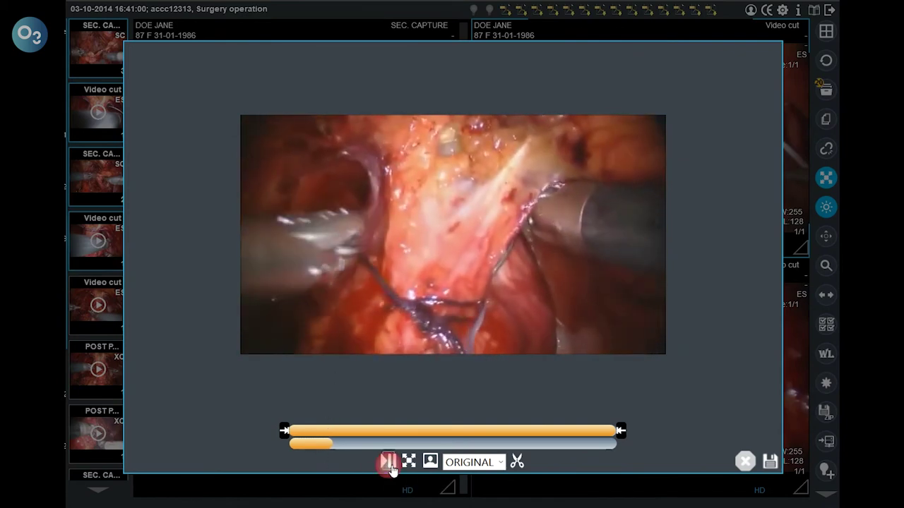
{"action": "left_click", "coordinate": [390, 464]}
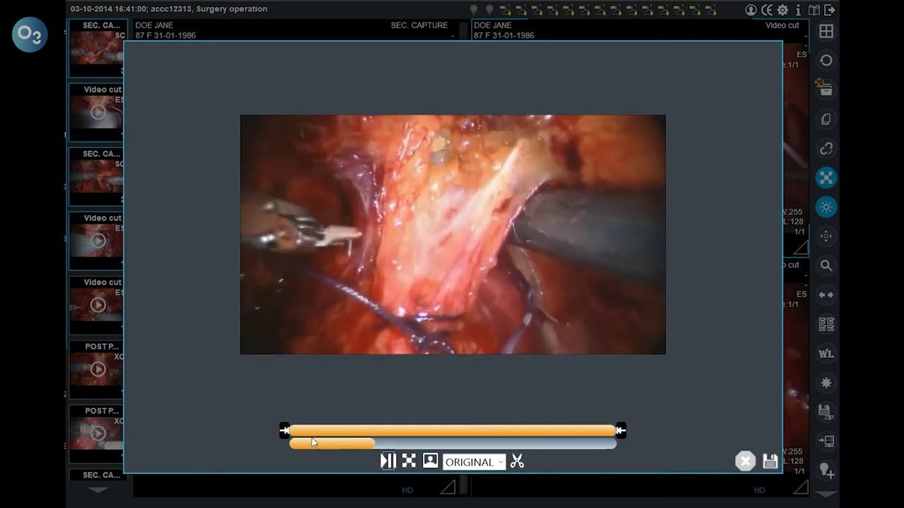
{"action": "left_click", "coordinate": [432, 463]}
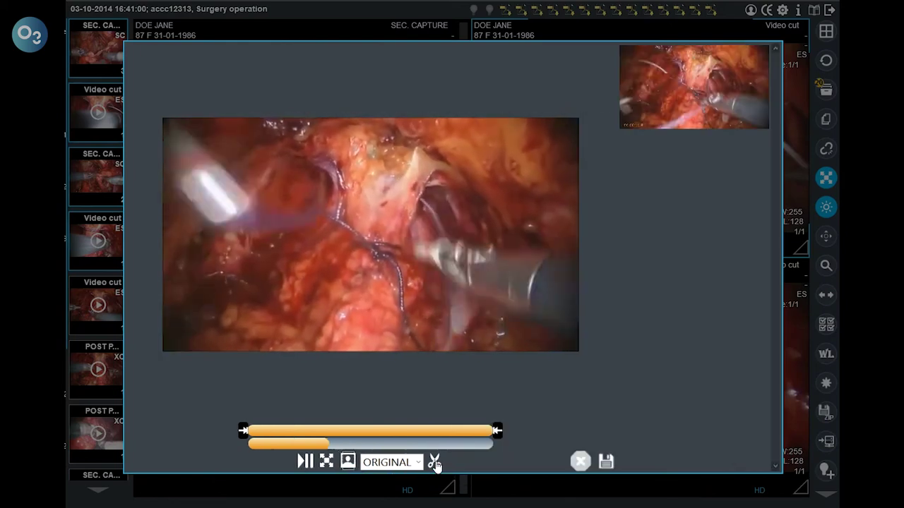
{"action": "left_click", "coordinate": [347, 462]}
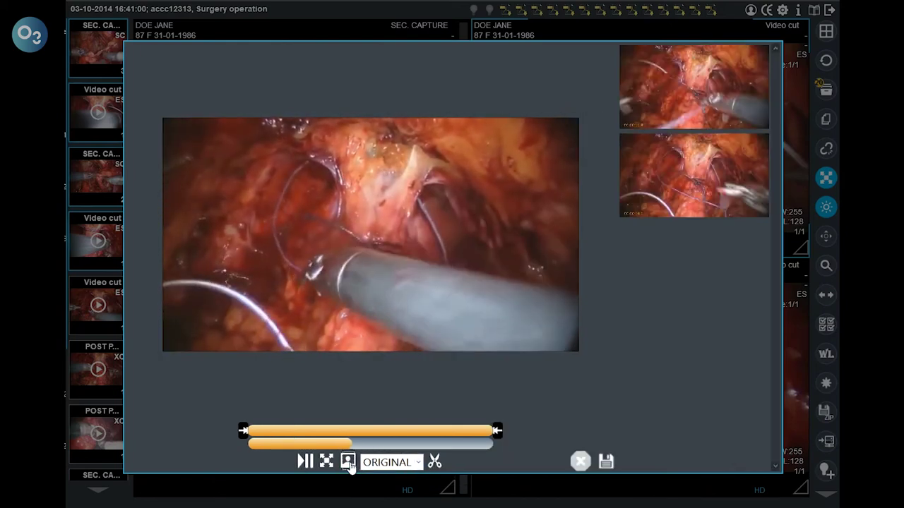
Trim the clip to 0:11–0:30 at 720x404 resolution, cut it, and save to the study
{"action": "left_click_drag", "start_coordinate": [243, 429], "coordinate": [320, 432]}
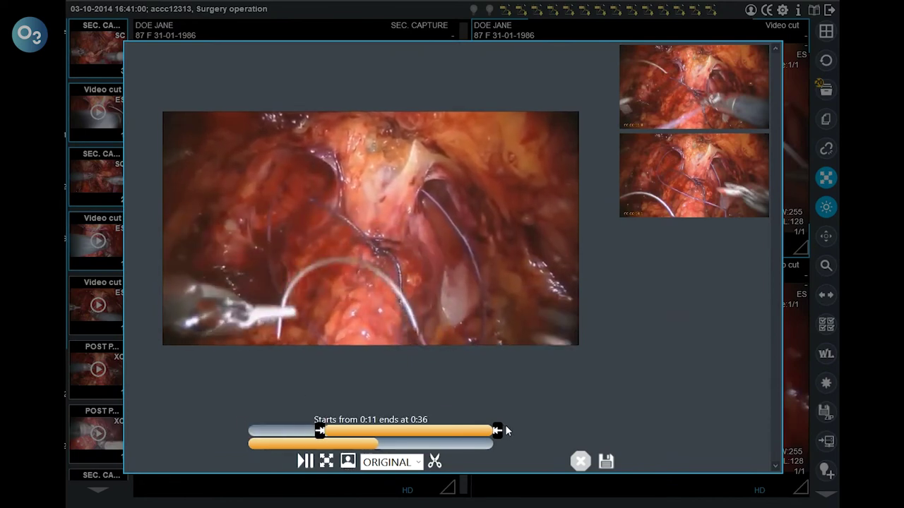
{"action": "left_click_drag", "start_coordinate": [498, 431], "coordinate": [453, 432]}
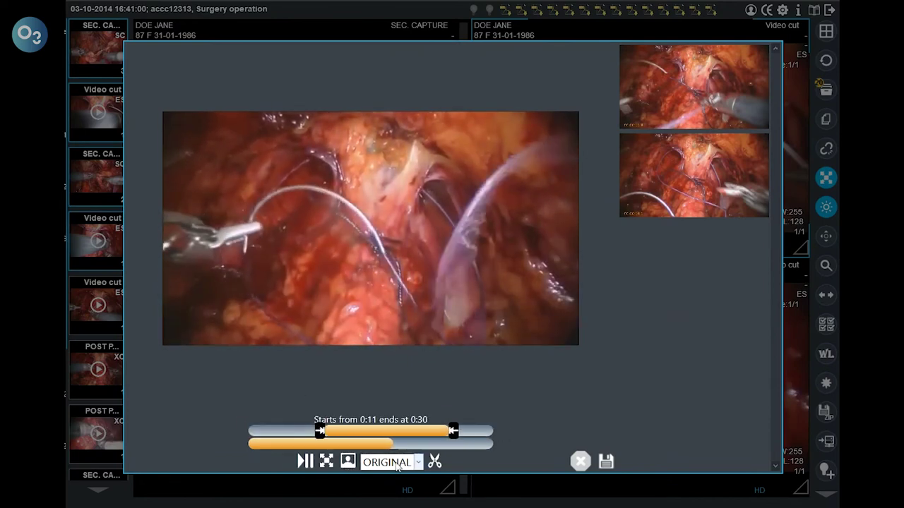
{"action": "left_click", "coordinate": [392, 462]}
{"action": "left_click", "coordinate": [391, 442]}
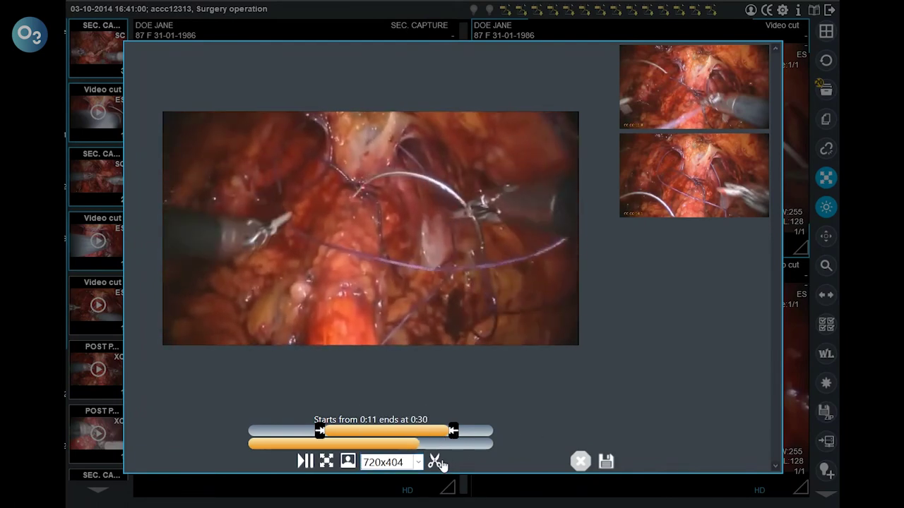
{"action": "left_click", "coordinate": [436, 462]}
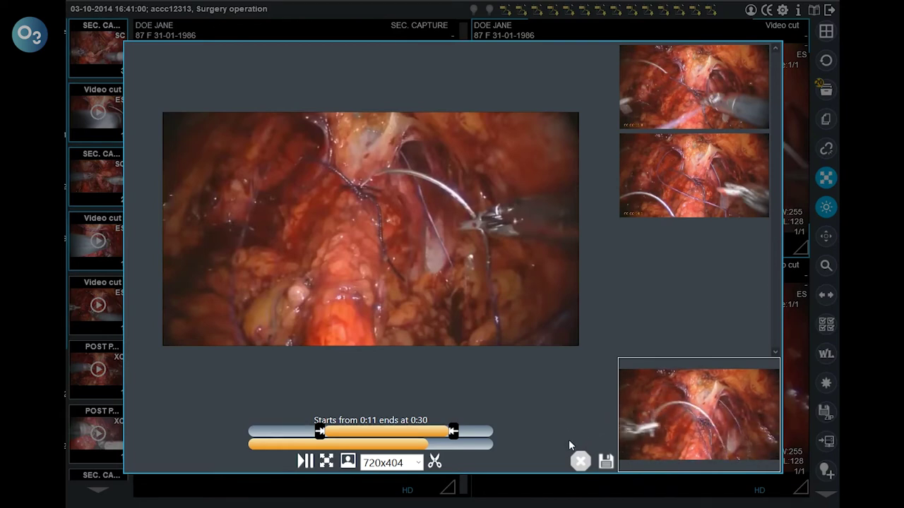
{"action": "left_click", "coordinate": [605, 462]}
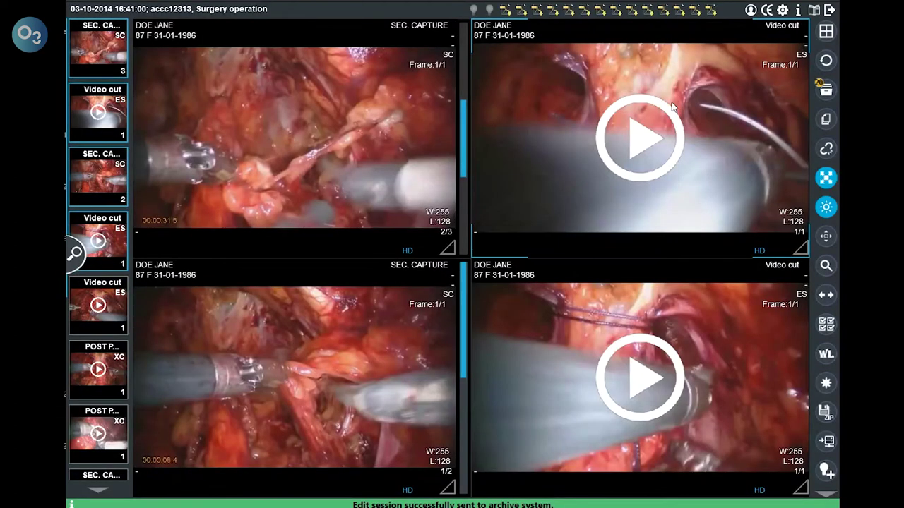
{"action": "left_click", "coordinate": [711, 11]}
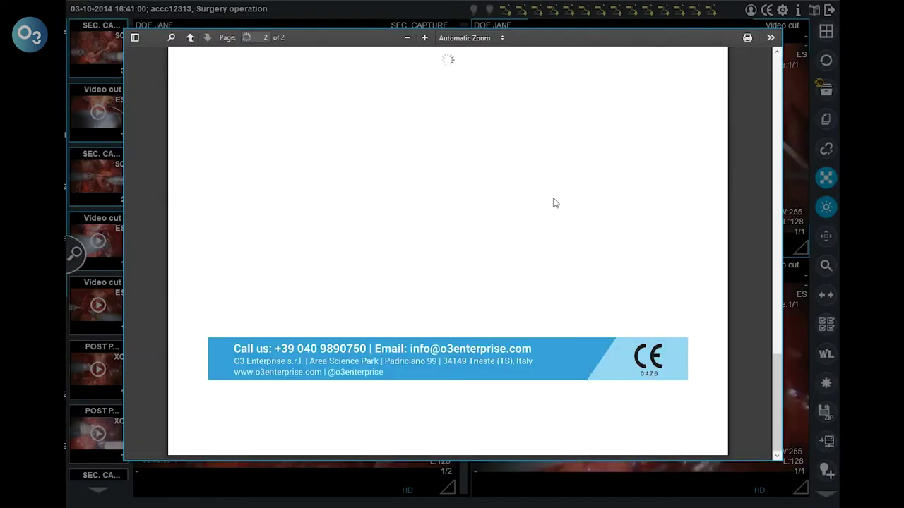
{"action": "scroll", "coordinate": [580, 239], "scroll_direction": "down", "scroll_amount": 5}
{"action": "scroll", "coordinate": [581, 238], "scroll_direction": "up", "scroll_amount": 2}
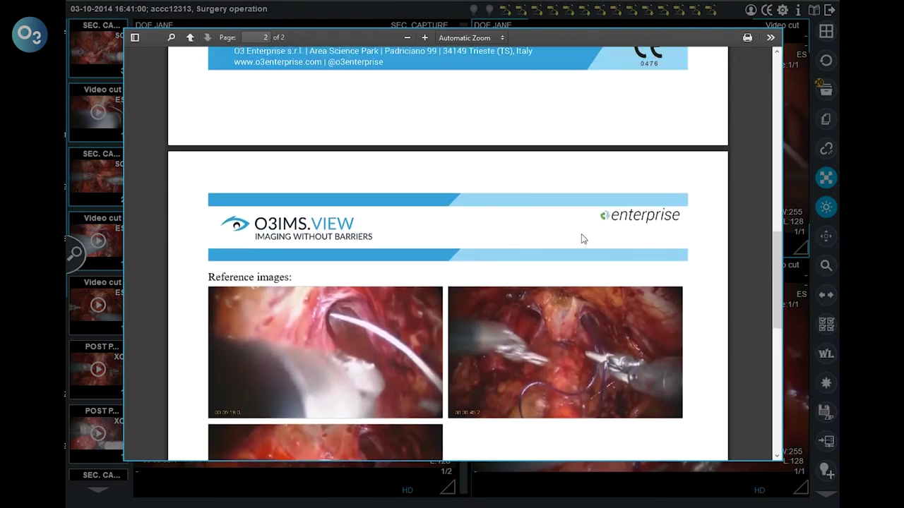
{"action": "scroll", "coordinate": [581, 238], "scroll_direction": "down", "scroll_amount": 2}
{"action": "scroll", "coordinate": [581, 239], "scroll_direction": "up", "scroll_amount": 5}
{"action": "scroll", "coordinate": [581, 239], "scroll_direction": "up", "scroll_amount": 6}
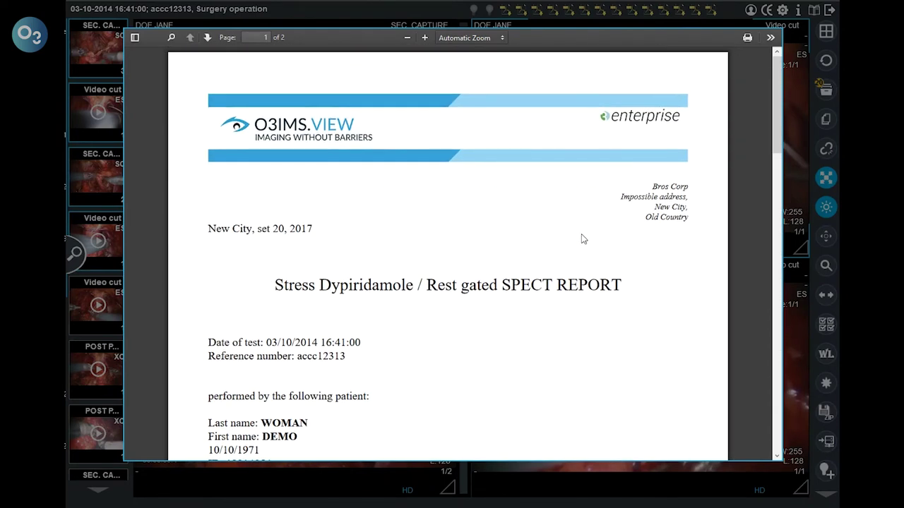
{"action": "left_click", "coordinate": [819, 181]}
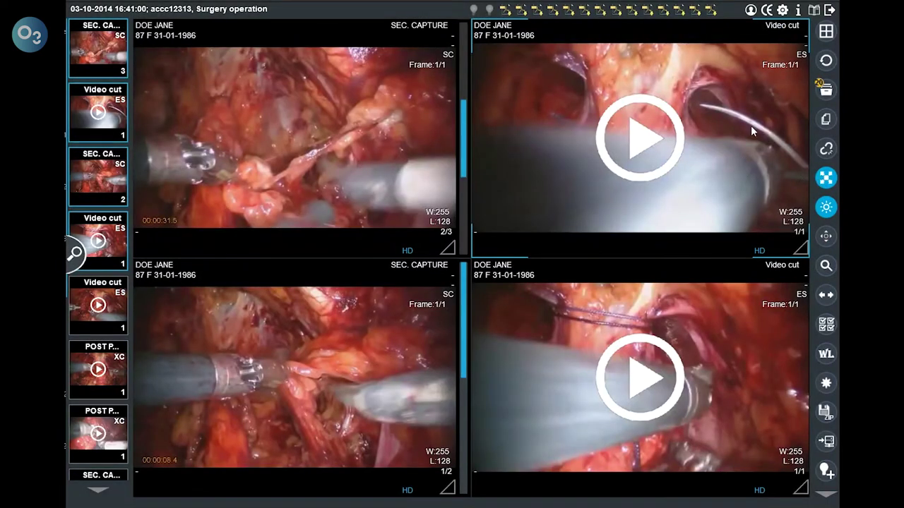
Compare with the 09/01/2018 CT - Tomography study and enlarge its axial MDC 1.25 series
{"action": "left_click", "coordinate": [825, 120]}
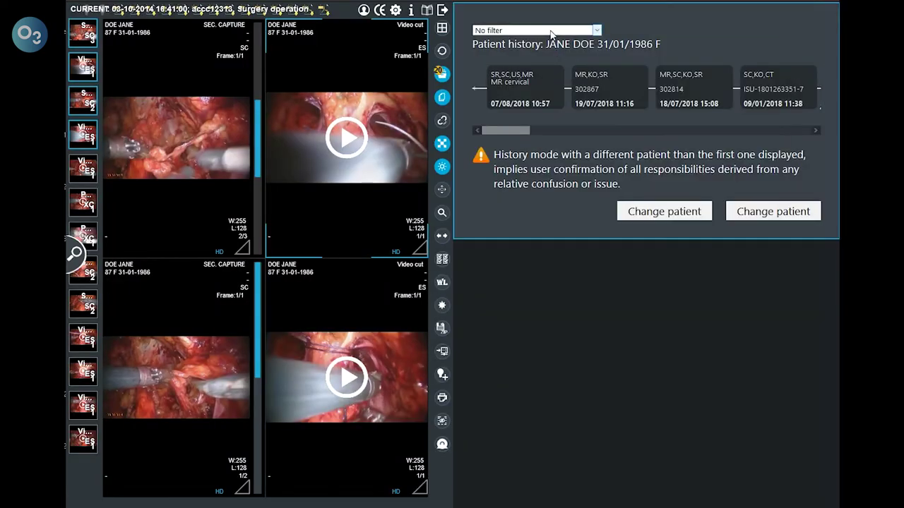
{"action": "left_click", "coordinate": [551, 32]}
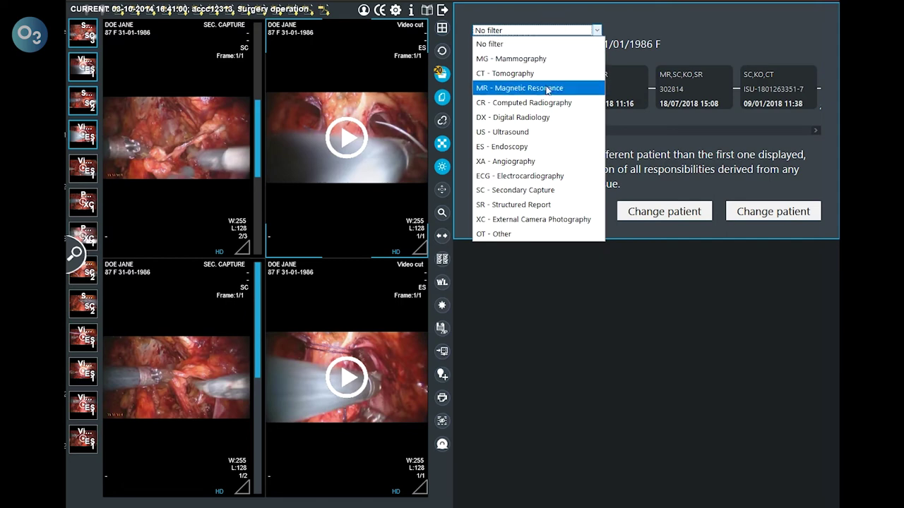
{"action": "left_click", "coordinate": [545, 74]}
{"action": "left_click", "coordinate": [542, 81]}
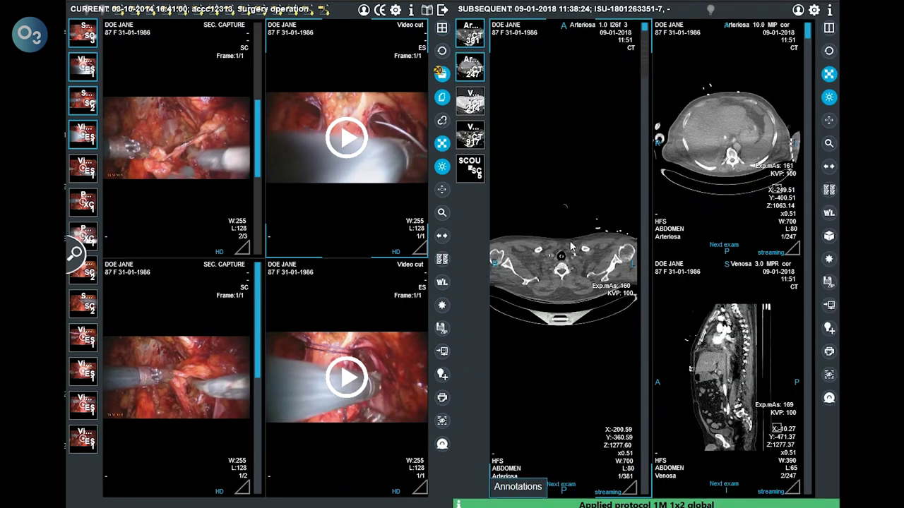
{"action": "double_click", "coordinate": [572, 245]}
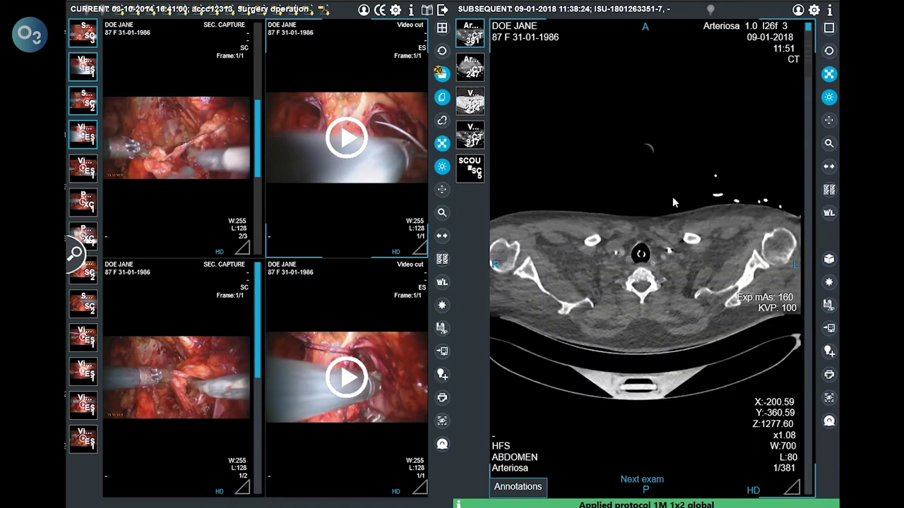
{"action": "scroll", "coordinate": [698, 242], "scroll_direction": "down", "scroll_amount": 9}
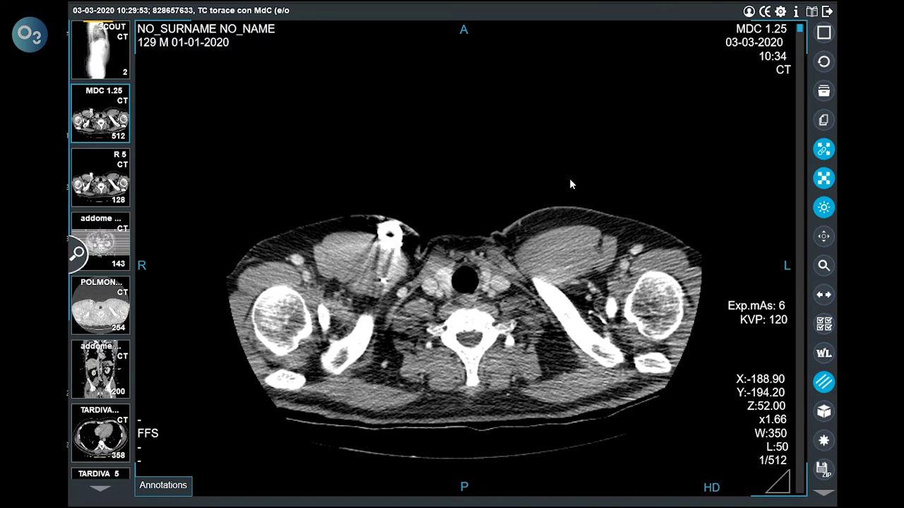
Run the mpr reconstruction to get coronal, sagittal and axial views of the chest CT
{"action": "left_click", "coordinate": [823, 413]}
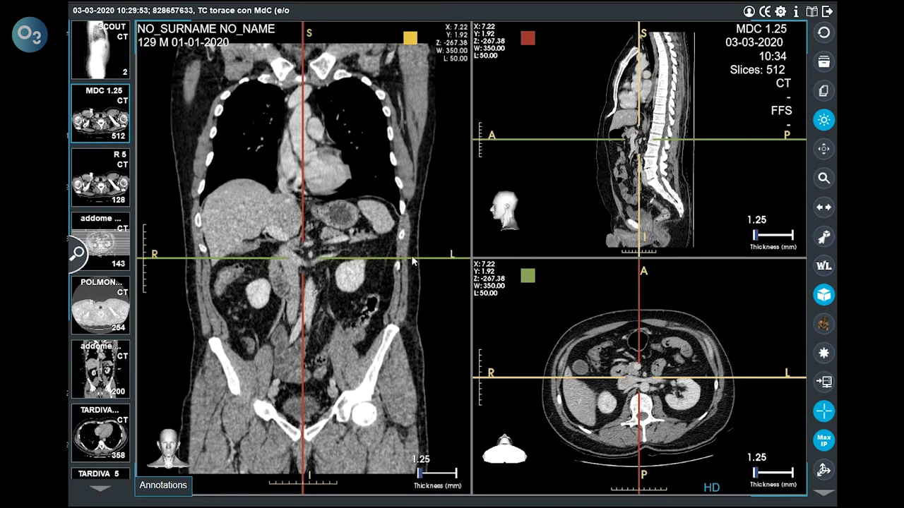
Tilt the axial, sagittal and coronal reference lines obliquely and shift their intersection
{"action": "left_click_drag", "start_coordinate": [417, 269], "coordinate": [410, 299]}
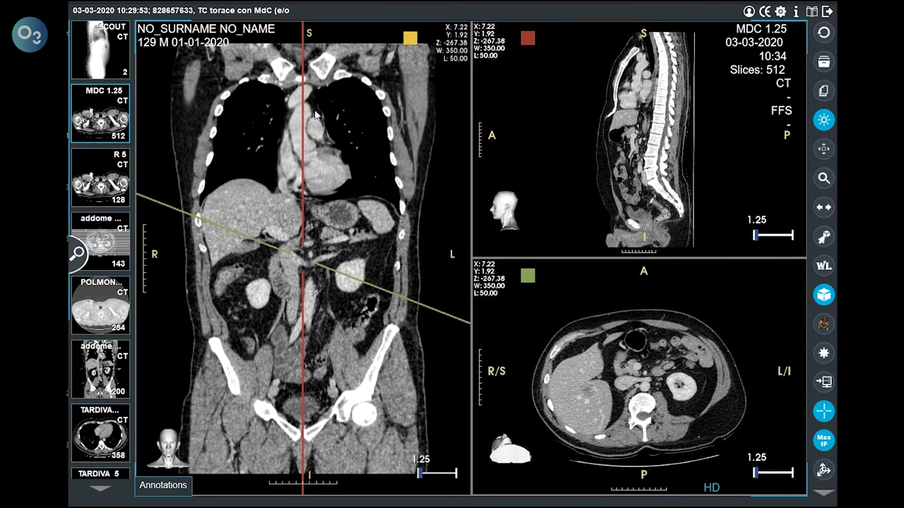
{"action": "left_click_drag", "start_coordinate": [315, 108], "coordinate": [333, 106]}
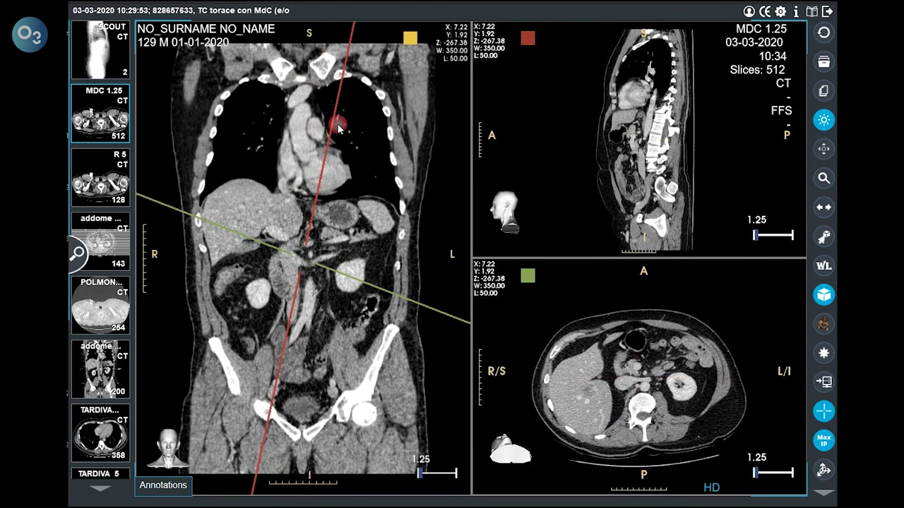
{"action": "left_click_drag", "start_coordinate": [304, 267], "coordinate": [369, 167]}
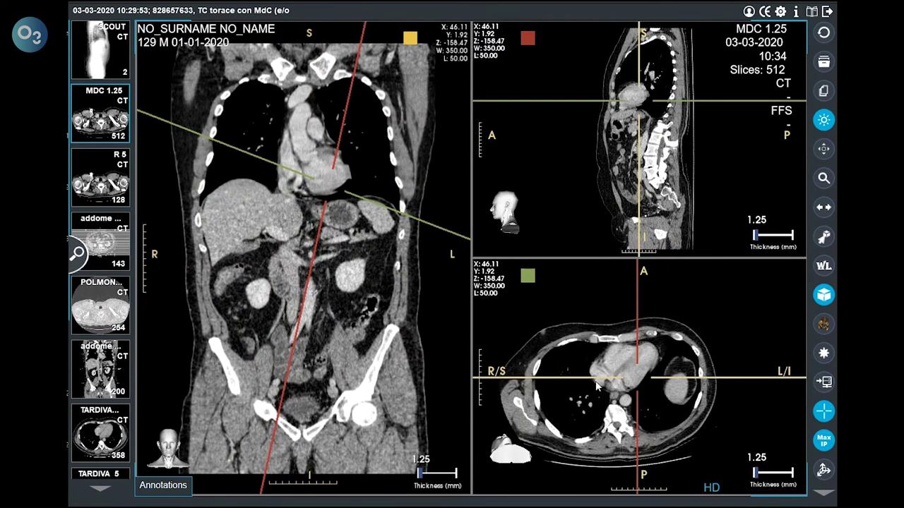
{"action": "left_click_drag", "start_coordinate": [599, 400], "coordinate": [595, 392]}
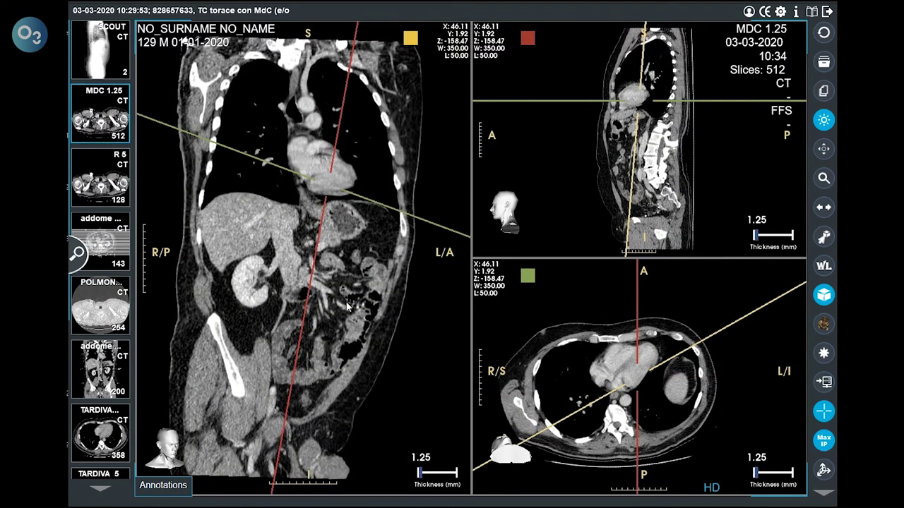
Scroll through the slices and rotate the coronal plane using Interaction with 3D model
{"action": "scroll", "coordinate": [334, 298], "scroll_direction": "down", "scroll_amount": 3}
{"action": "scroll", "coordinate": [334, 297], "scroll_direction": "down", "scroll_amount": 6}
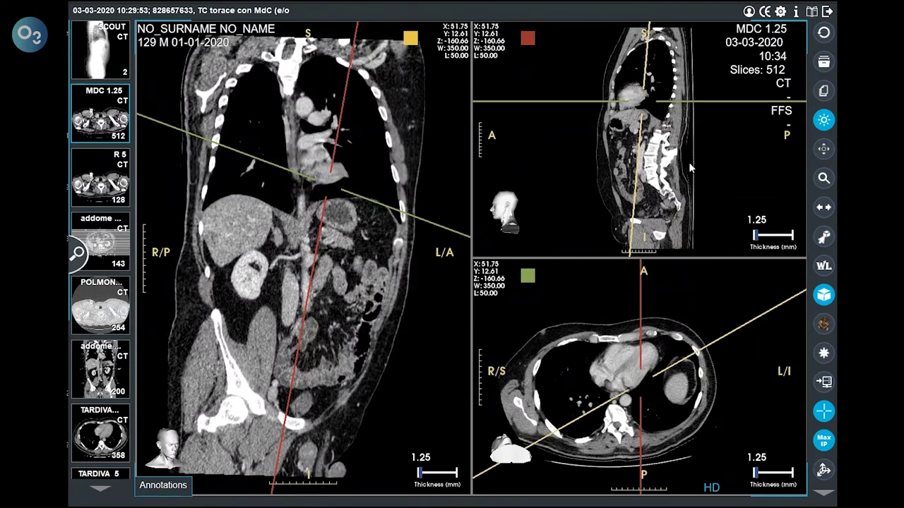
{"action": "scroll", "coordinate": [692, 162], "scroll_direction": "down", "scroll_amount": 4}
{"action": "scroll", "coordinate": [691, 161], "scroll_direction": "down", "scroll_amount": 7}
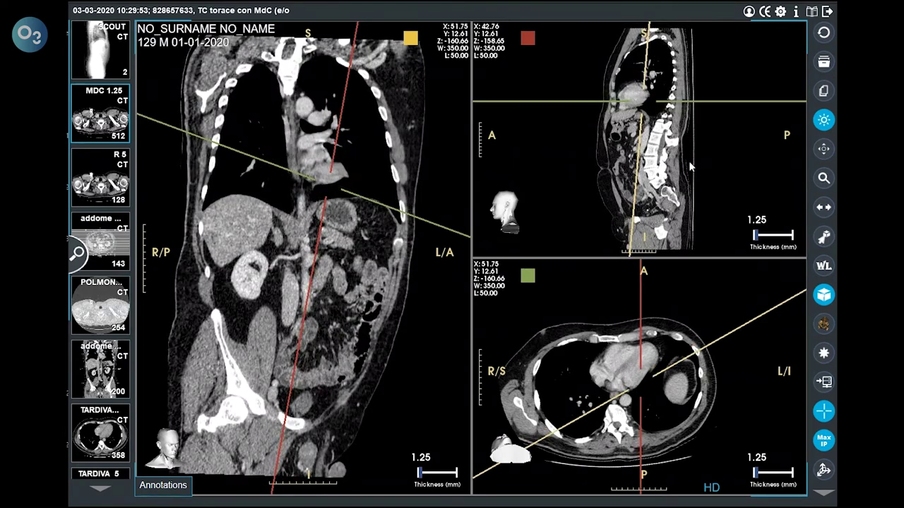
{"action": "left_click", "coordinate": [825, 238]}
{"action": "left_click_drag", "start_coordinate": [377, 134], "coordinate": [397, 128]}
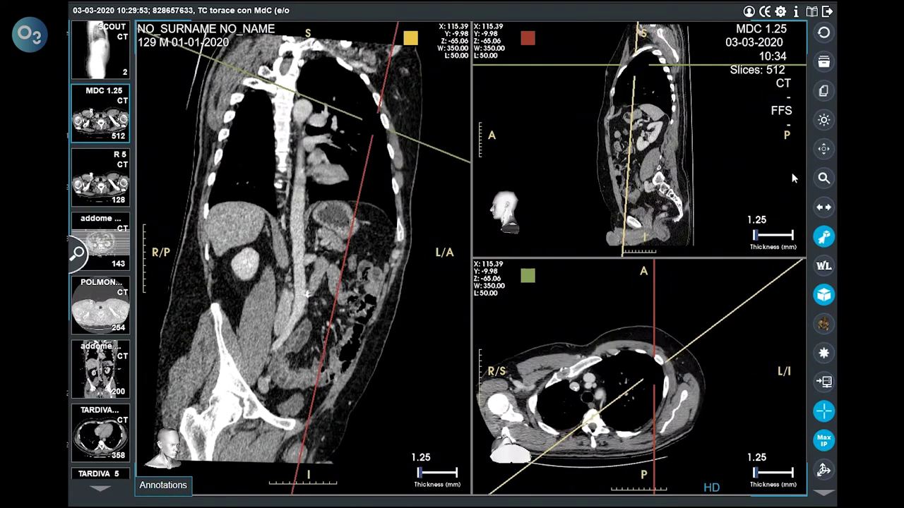
Move the reference crosshair lower in the sagittal view
{"action": "left_click", "coordinate": [824, 148]}
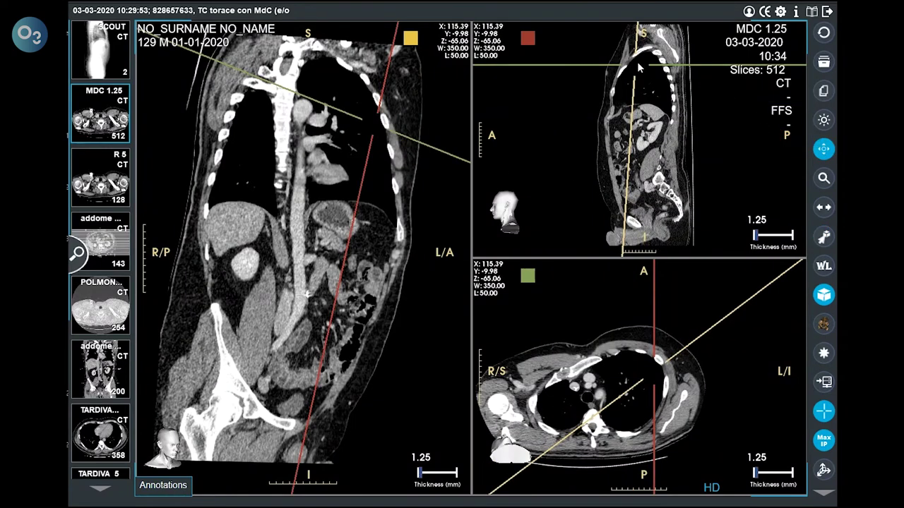
{"action": "left_click_drag", "start_coordinate": [644, 85], "coordinate": [643, 97]}
{"action": "left_click", "coordinate": [644, 95]}
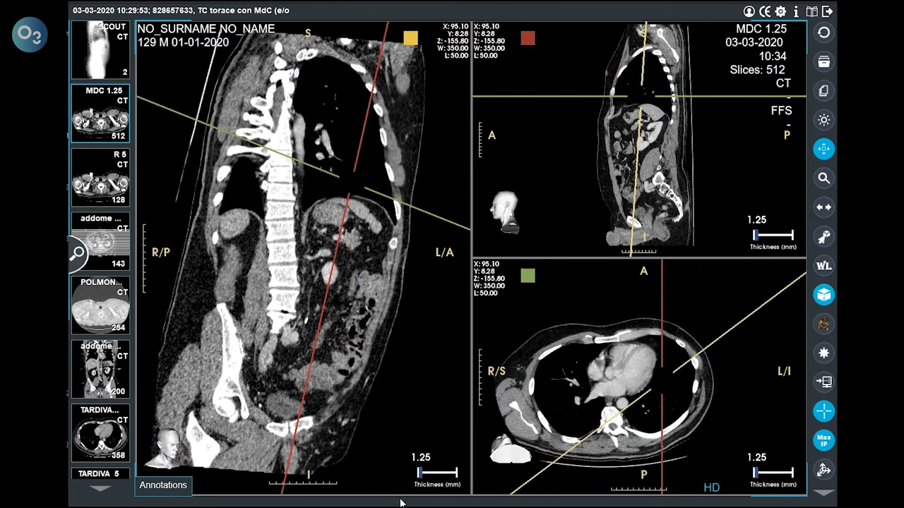
Set coronal slab to 23 mm and sagittal to 32.7 mm, projecting as Mean IP
{"action": "left_click_drag", "start_coordinate": [420, 479], "coordinate": [444, 481]}
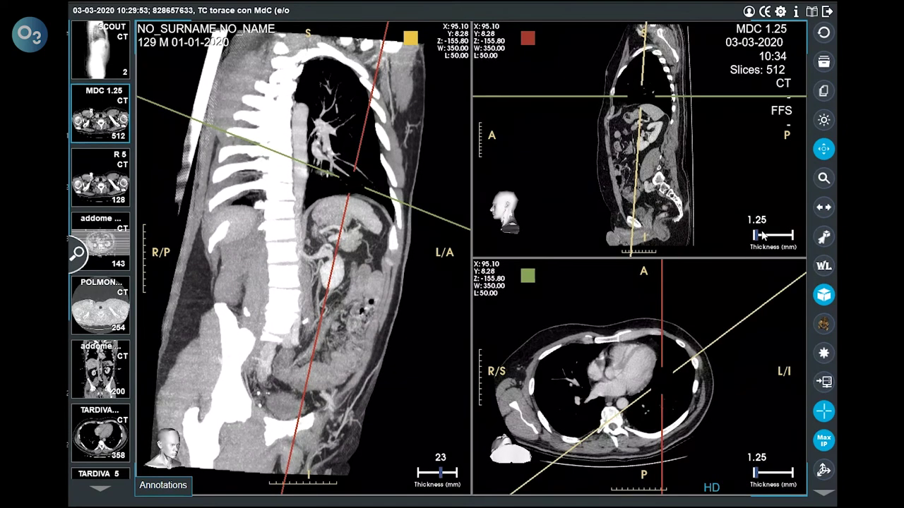
{"action": "left_click_drag", "start_coordinate": [758, 237], "coordinate": [787, 239]}
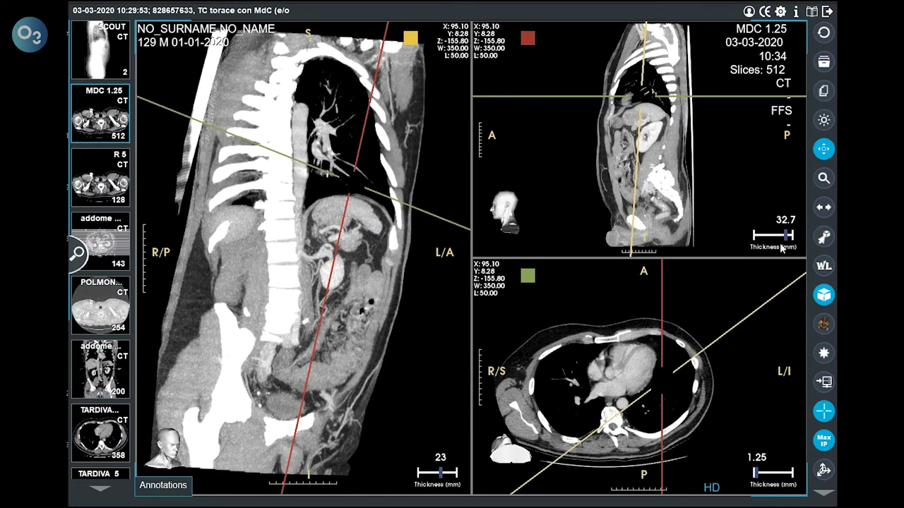
{"action": "left_click", "coordinate": [831, 451]}
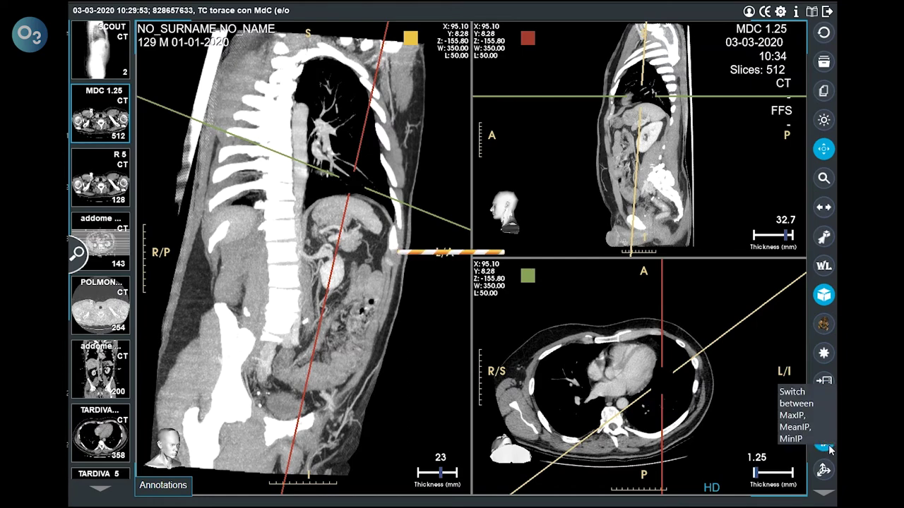
{"action": "left_click", "coordinate": [802, 445]}
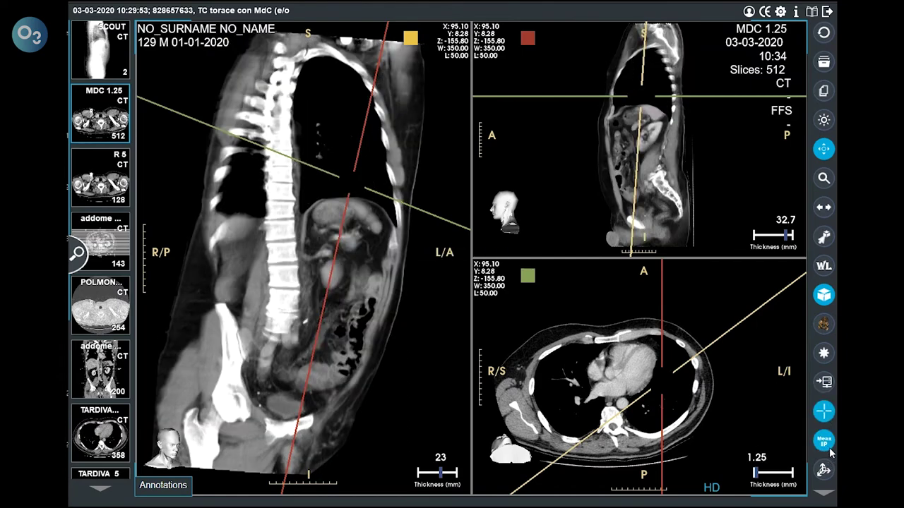